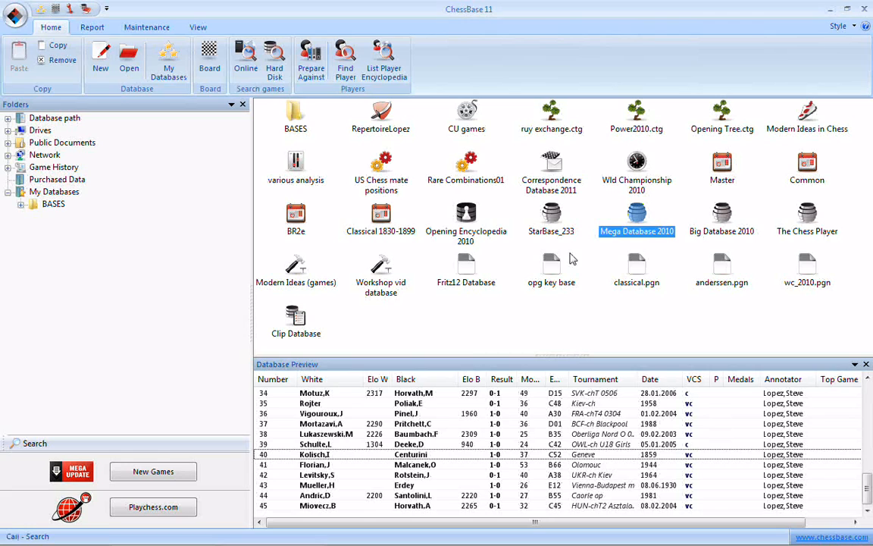
pyautogui.rightClick(643, 222)
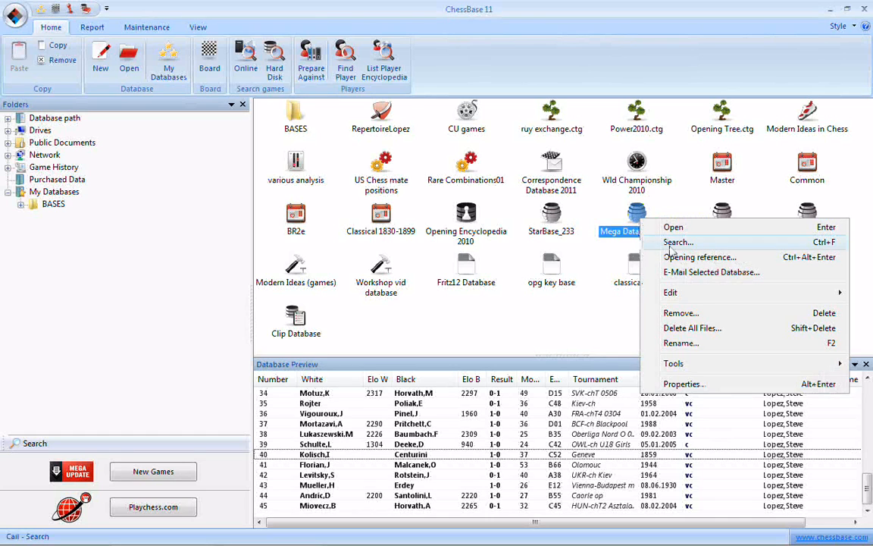
pyautogui.click(670, 243)
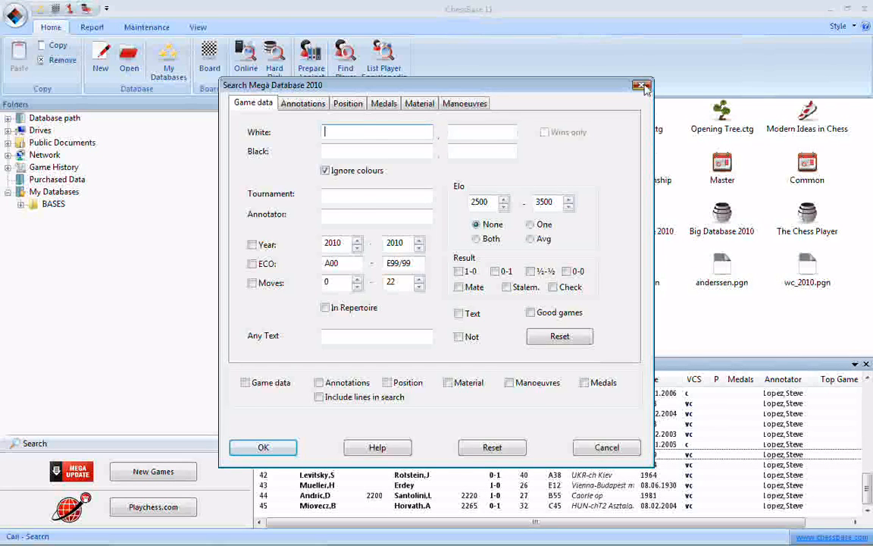
pyautogui.click(642, 86)
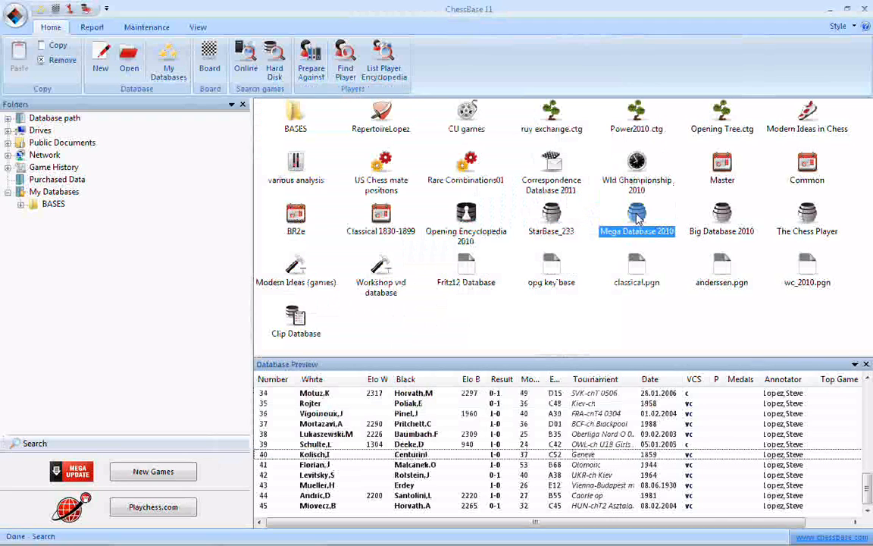
# Start a material search in Mega Database 2010 and set the white queen count range to 3–3.
pyautogui.rightClick(649, 213)
pyautogui.click(654, 239)
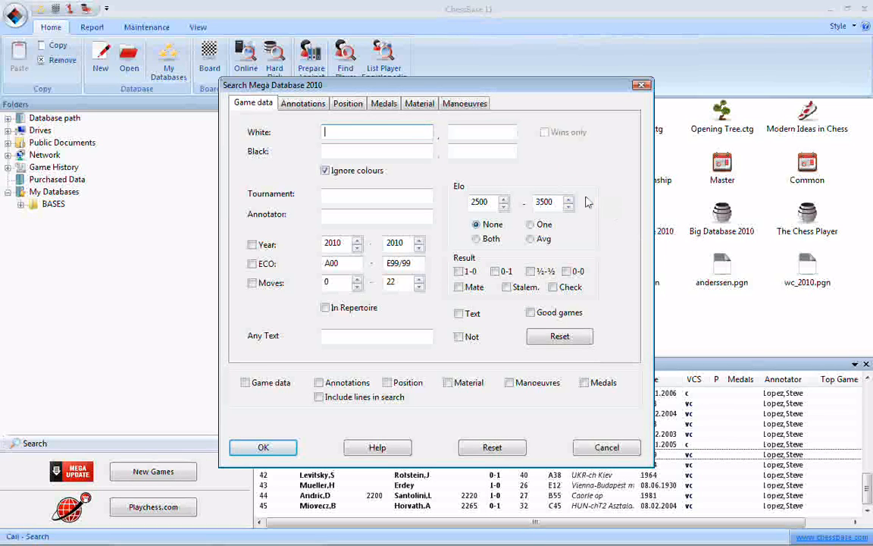
pyautogui.click(429, 109)
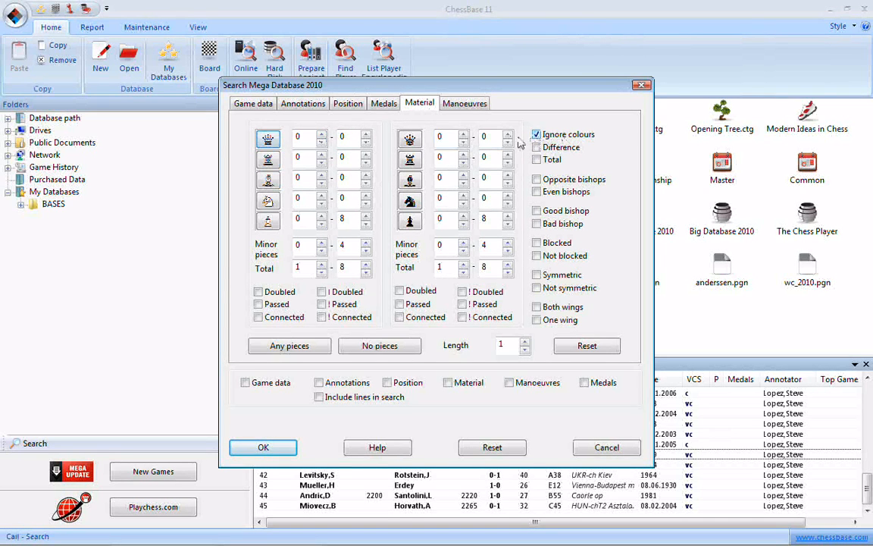
pyautogui.click(322, 137)
pyautogui.click(321, 136)
pyautogui.click(321, 136)
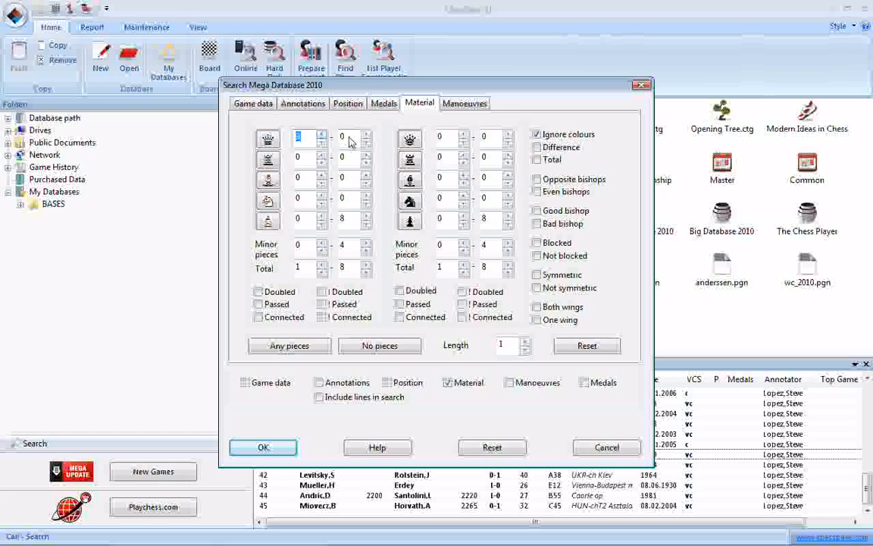
pyautogui.click(342, 137)
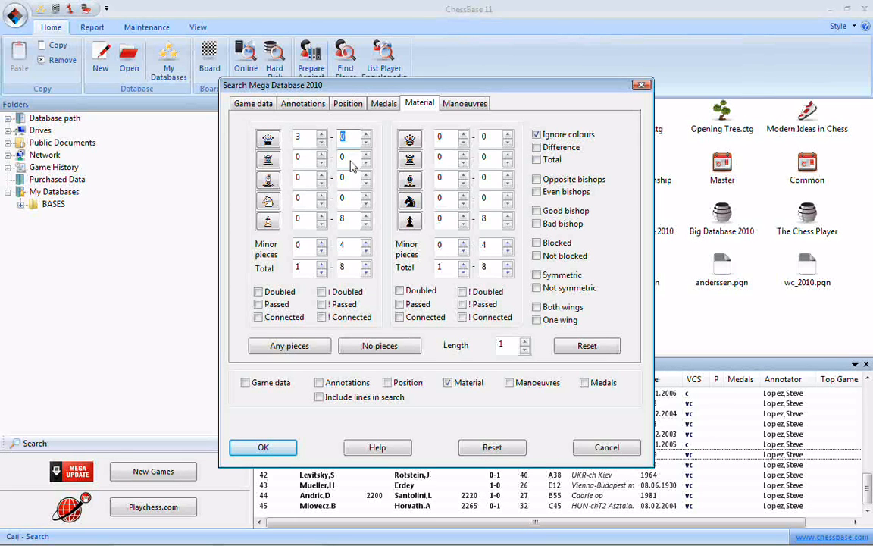
pyautogui.write('3')
# Set the black queen count range to 2–2 and run the material search.
pyautogui.click(440, 137)
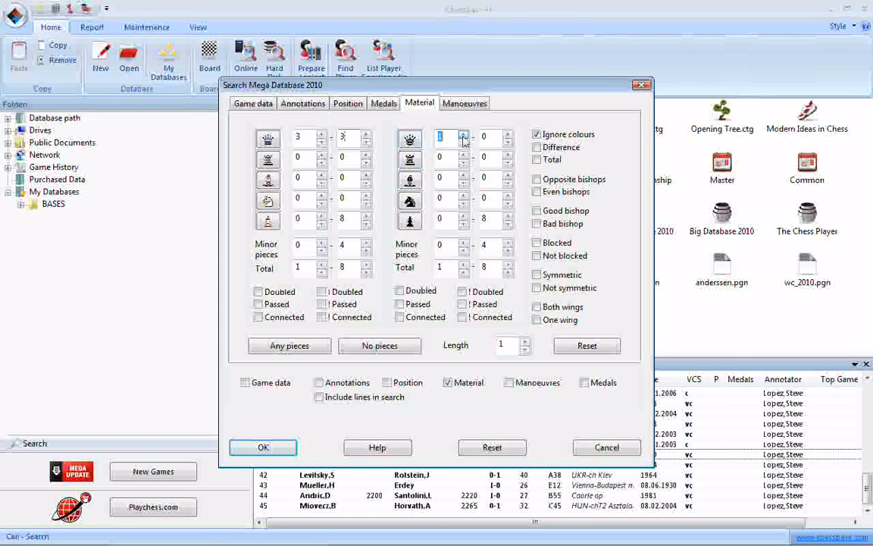
pyautogui.click(508, 136)
pyautogui.click(508, 136)
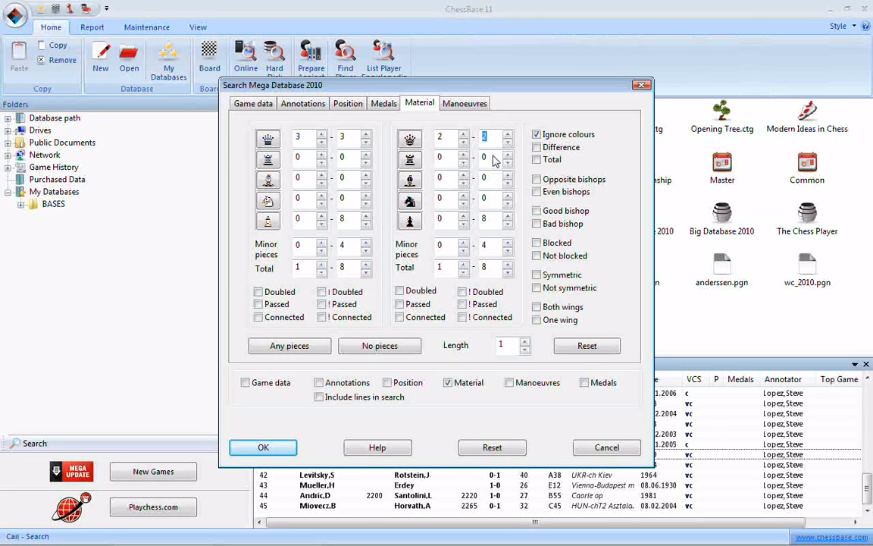
pyautogui.click(264, 448)
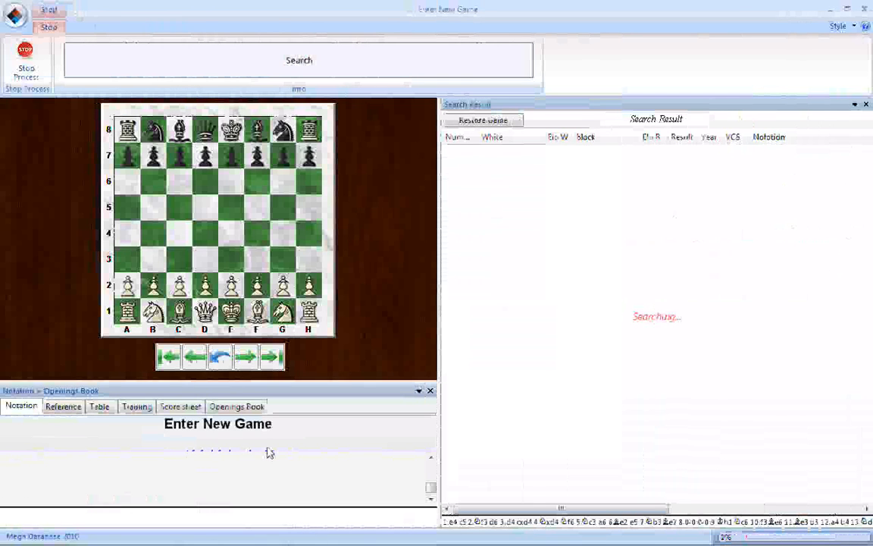
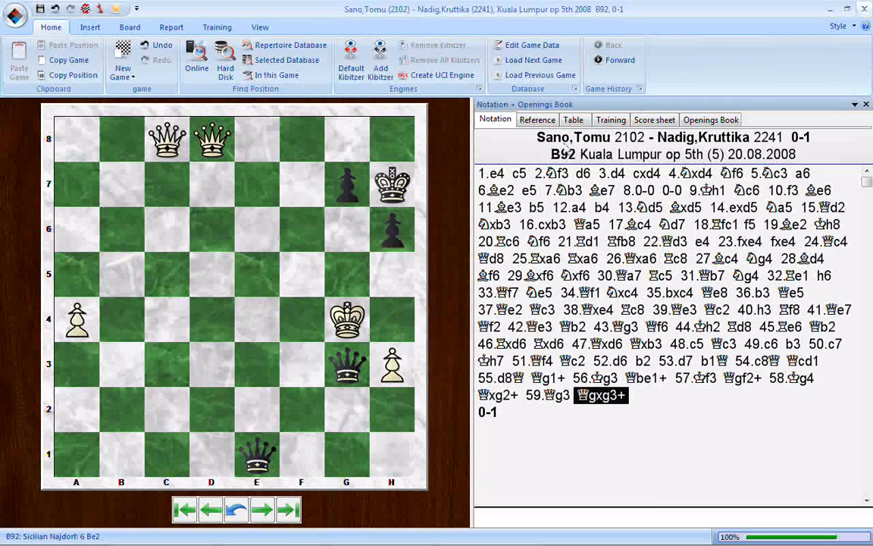
# Close the current game, open the 2005 game from the search results and play through its ending to 76.Q8f6.
pyautogui.click(865, 8)
pyautogui.click(524, 163)
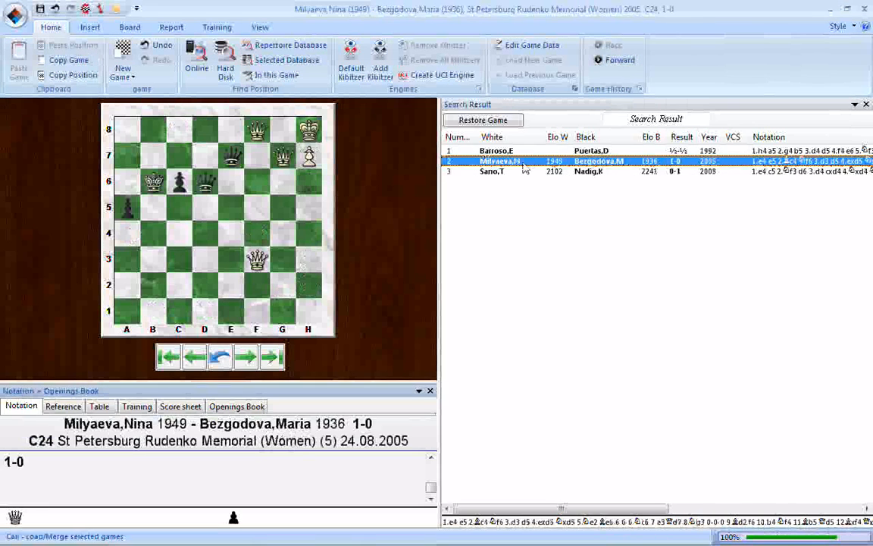
pyautogui.doubleClick(524, 163)
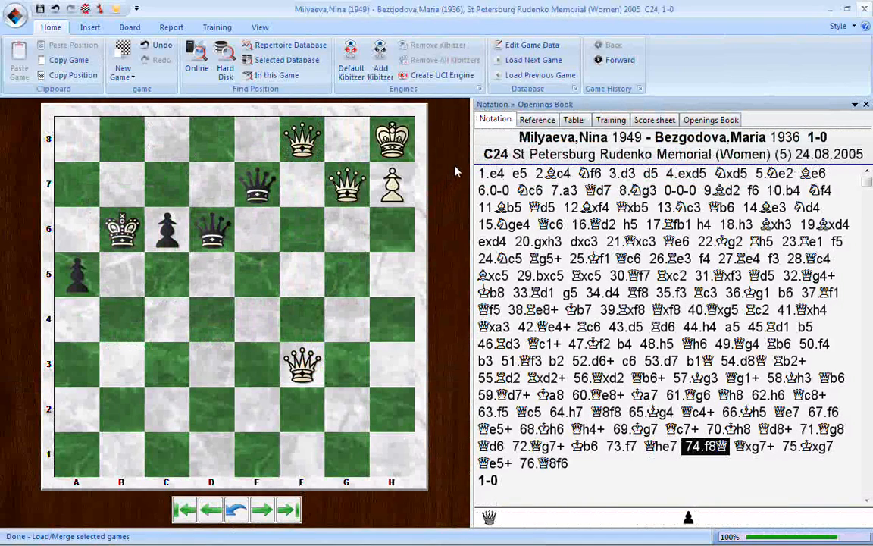
pyautogui.press('Right')
pyautogui.press('Right')
pyautogui.press('Right')
pyautogui.press('Right')
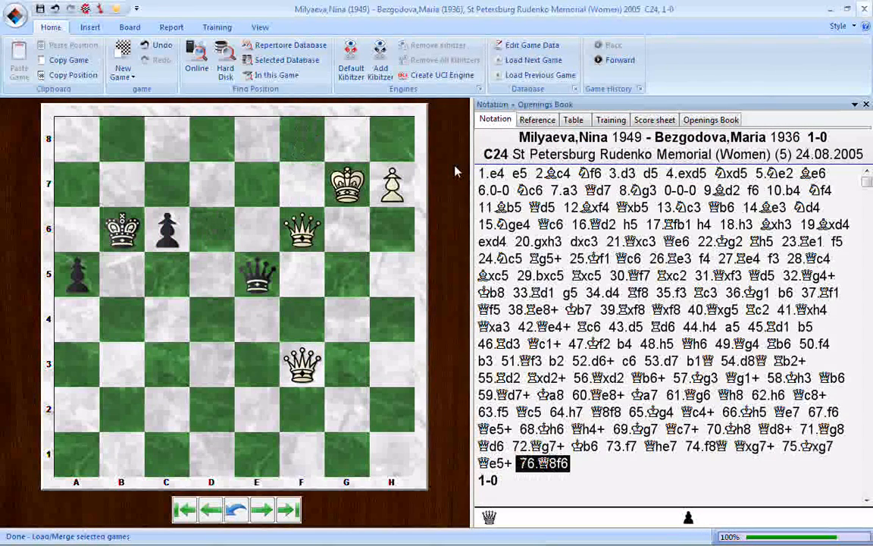
# Return to 1.e4 and replay the opening moves up to 9...f6.
pyautogui.click(488, 175)
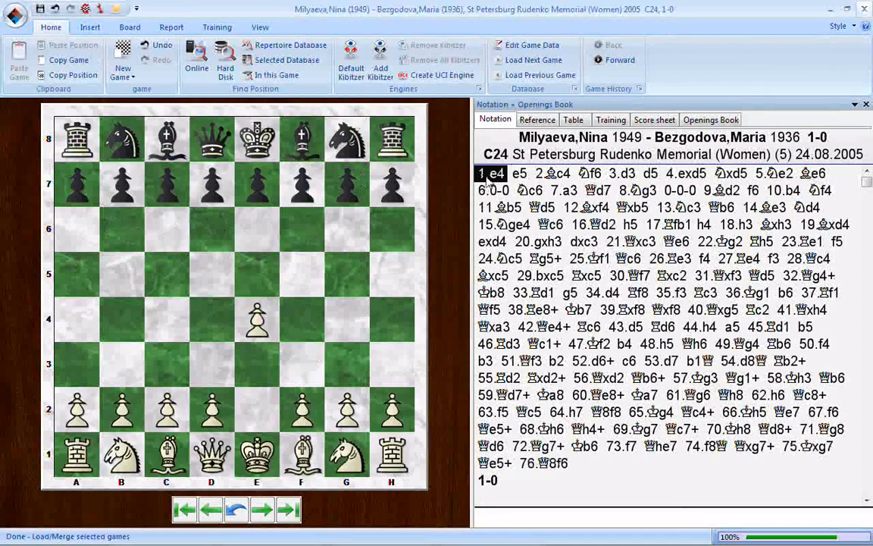
pyautogui.press('Right')
pyautogui.press('Right')
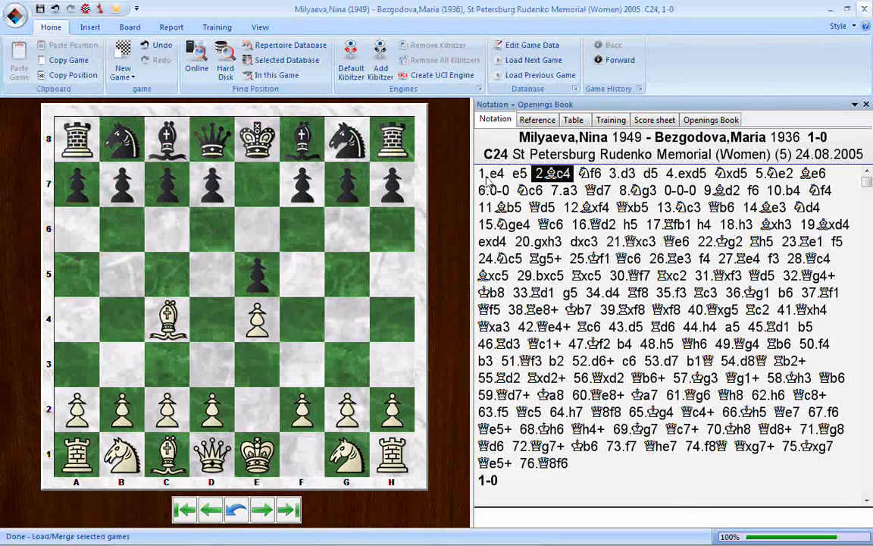
pyautogui.press('Right')
pyautogui.press('Right')
pyautogui.press('Right')
pyautogui.press('Right')
pyautogui.press('Right')
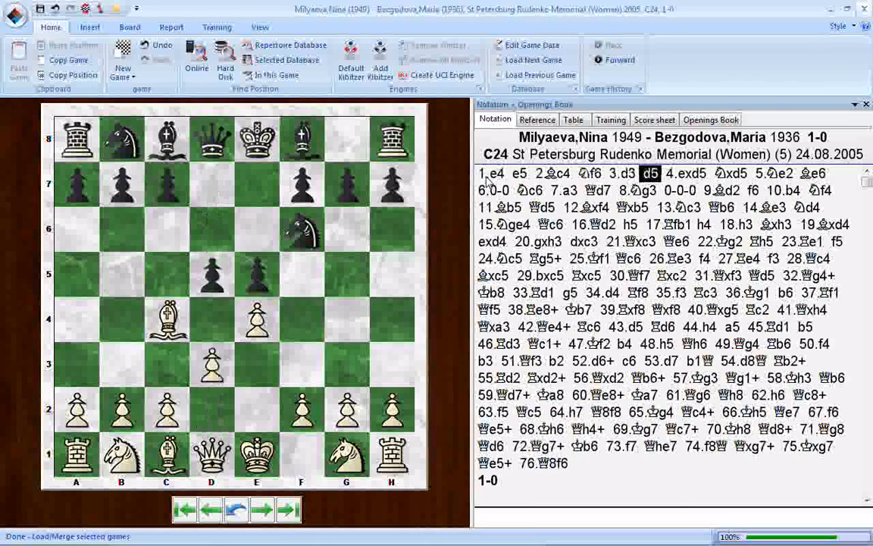
pyautogui.press('Right')
pyautogui.press('Right')
pyautogui.press('Right')
pyautogui.press('Right')
pyautogui.press('Right')
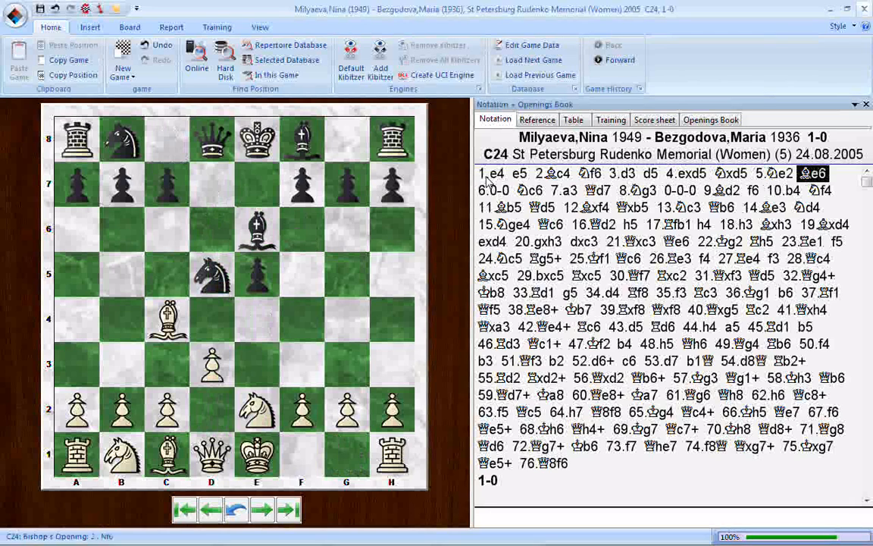
pyautogui.press('Right')
pyautogui.press('Right')
pyautogui.press('Right')
pyautogui.press('Right')
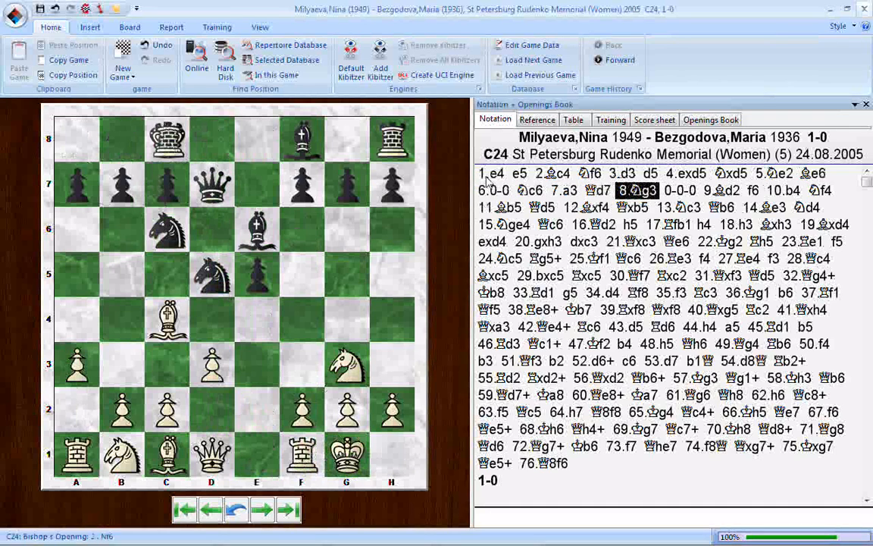
pyautogui.press('Right')
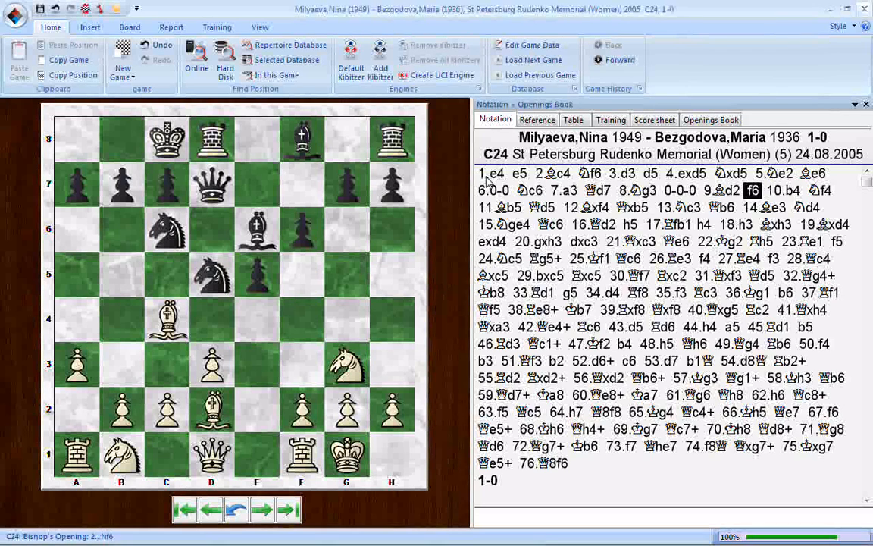
# Continue replaying the game from 10.b4 through the piece exchanges to 20...dxc3.
pyautogui.press('Right')
pyautogui.press('Right')
pyautogui.press('Right')
pyautogui.press('Right')
pyautogui.press('Right')
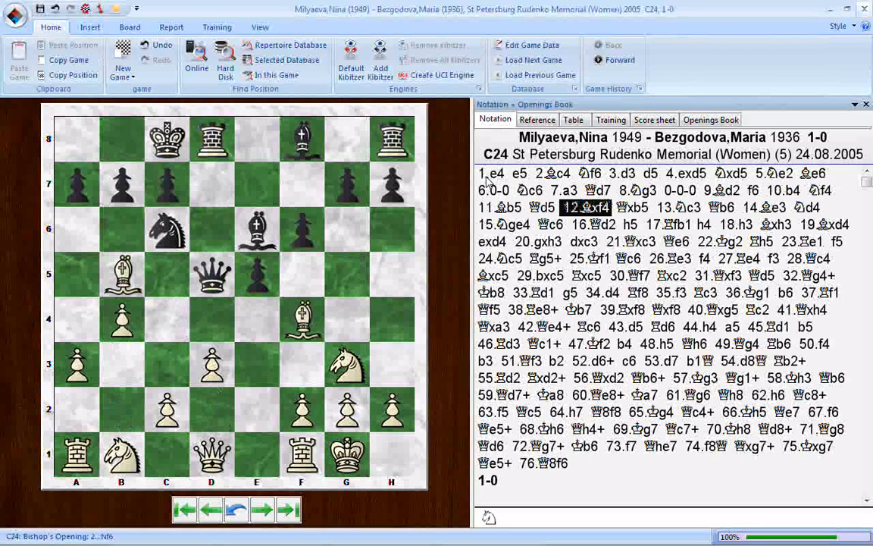
pyautogui.press('Right')
pyautogui.press('Right')
pyautogui.press('Right')
pyautogui.press('Right')
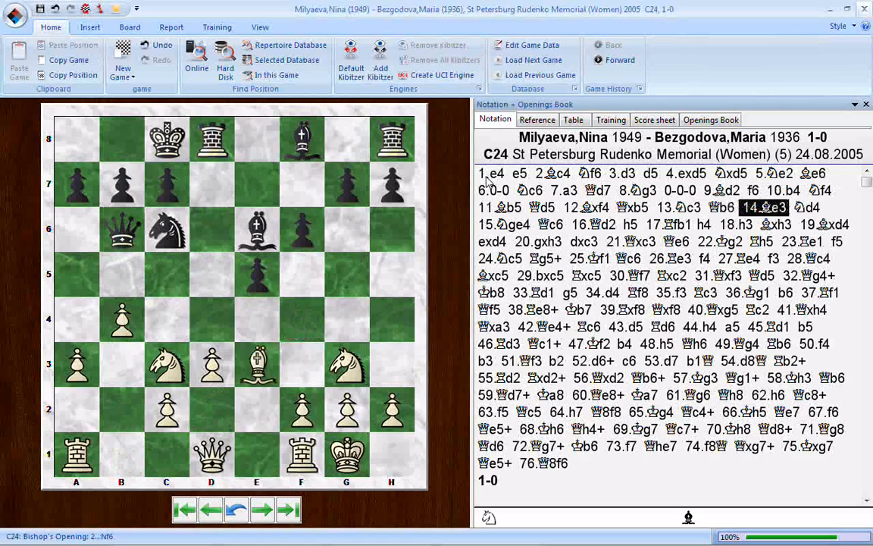
pyautogui.press('Right')
pyautogui.press('Right')
pyautogui.press('Right')
pyautogui.press('Right')
pyautogui.press('Right')
pyautogui.press('Right')
pyautogui.press('Right')
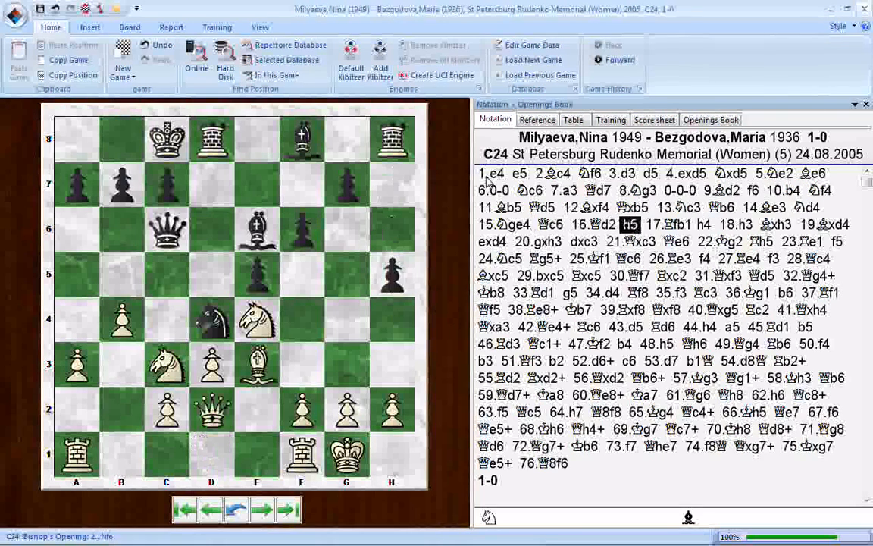
pyautogui.press('Right')
pyautogui.press('Right')
pyautogui.press('Right')
pyautogui.press('Right')
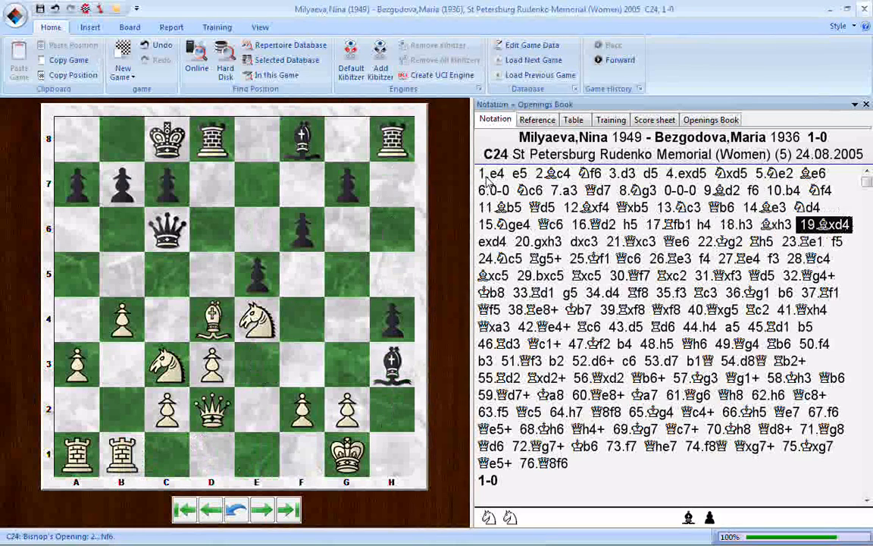
pyautogui.press('Right')
pyautogui.press('Right')
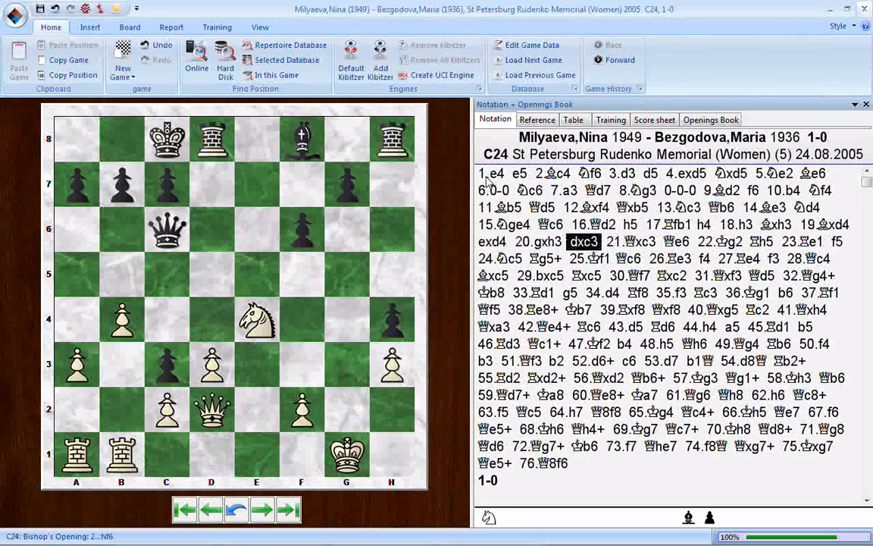
# Step back to move 17 and replay the exchange sequence from 18.h3 to 20...dxc3.
pyautogui.press('Left')
pyautogui.press('Left')
pyautogui.press('Left')
pyautogui.press('Left')
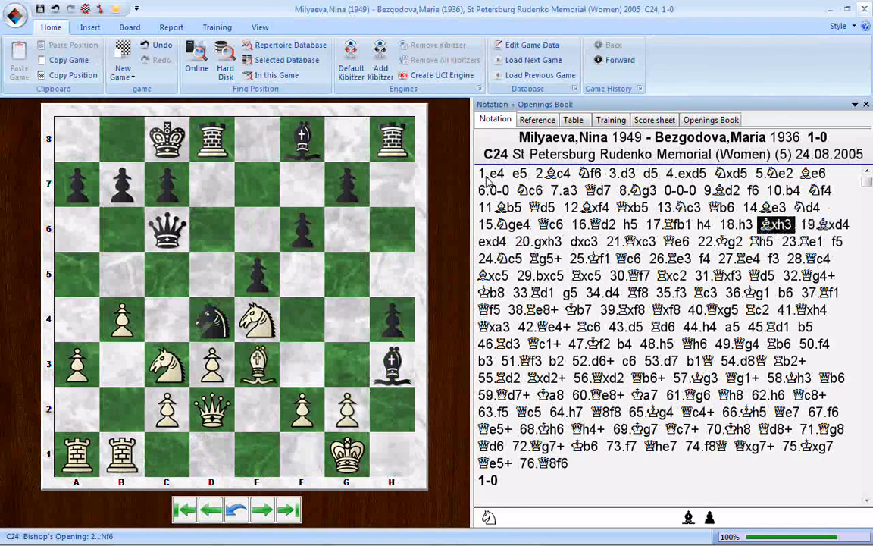
pyautogui.press('Left')
pyautogui.press('Left')
pyautogui.press('Left')
pyautogui.press('Right')
pyautogui.press('Right')
pyautogui.press('Right')
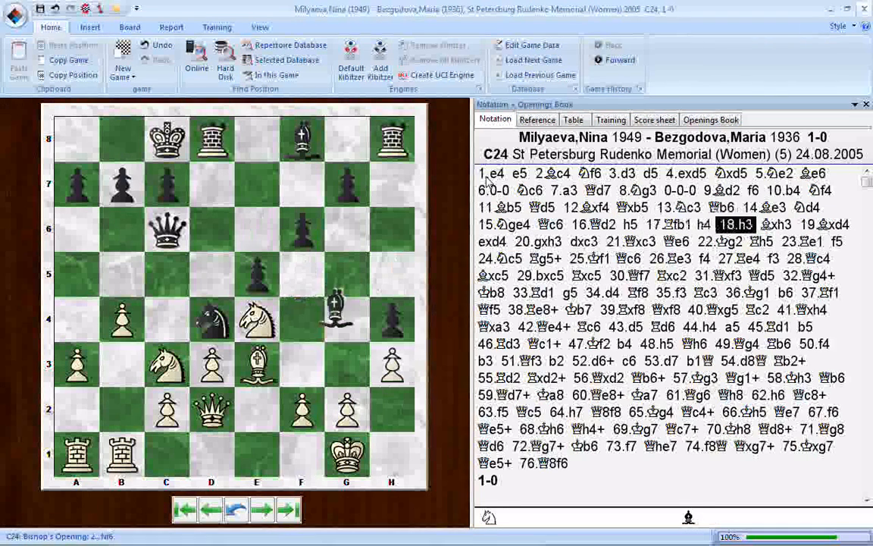
pyautogui.press('Right')
pyautogui.press('Right')
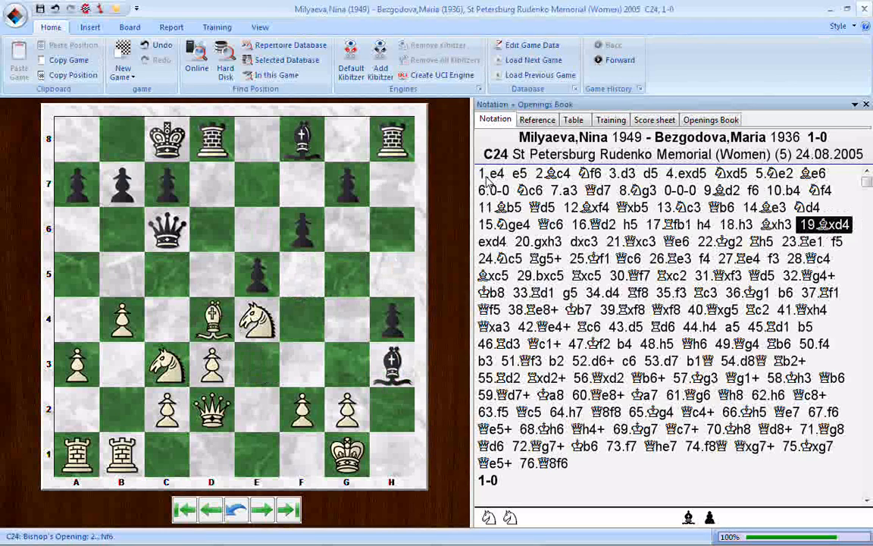
pyautogui.press('Right')
pyautogui.press('Right')
pyautogui.press('Right')
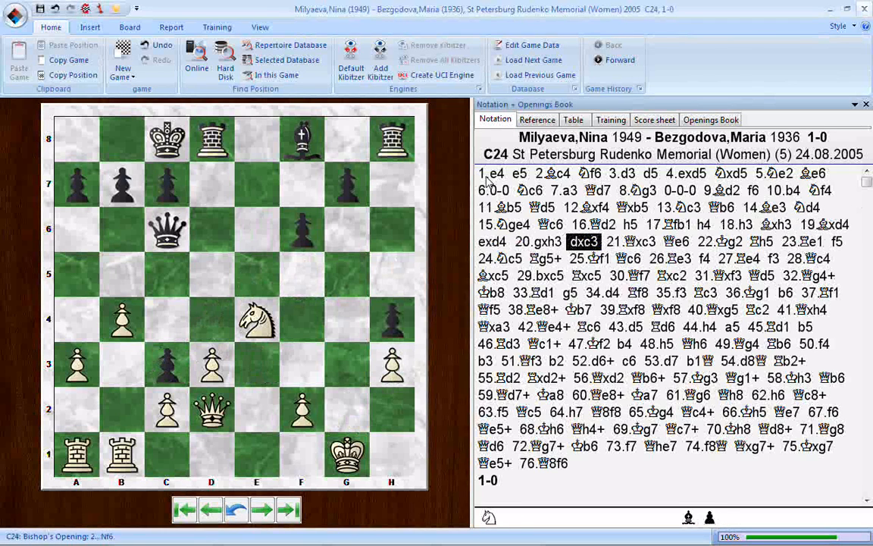
# Continue replaying the 2005 game from 21.Qxc3 to 25.Kf1.
pyautogui.press('Right')
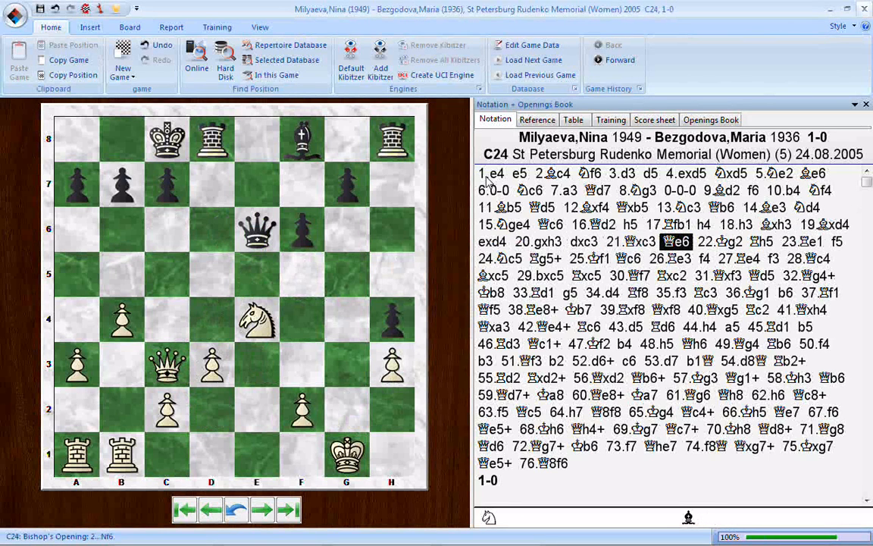
pyautogui.press('Right')
pyautogui.press('Right')
pyautogui.press('Right')
pyautogui.press('Right')
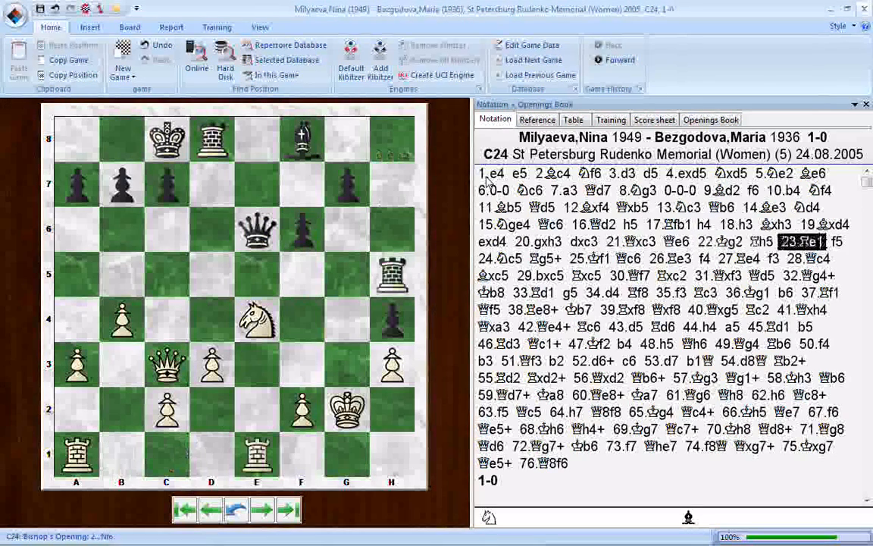
pyautogui.press('Right')
pyautogui.press('Right')
pyautogui.press('Right')
pyautogui.press('Right')
pyautogui.press('Right')
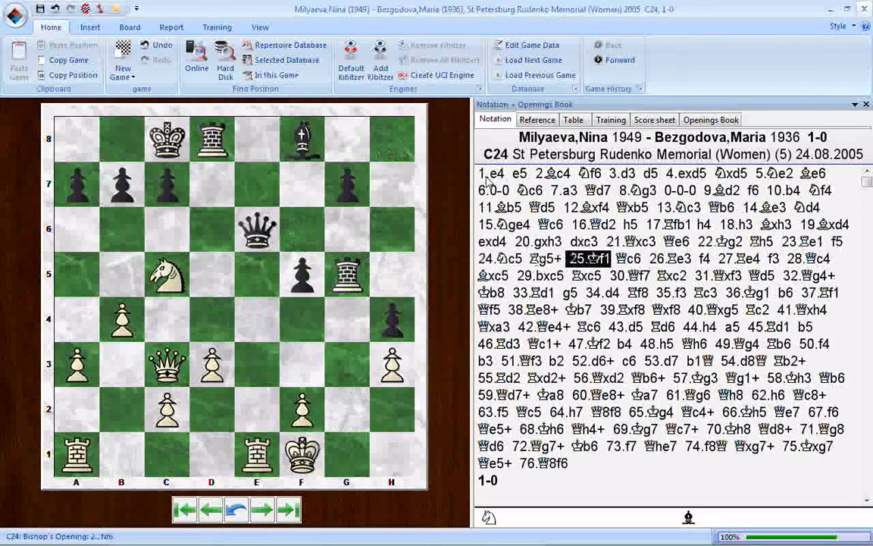
# Replay the moves from 25...Qc6 through the exchanges on c5 to 31.Qxf3.
pyautogui.press('Right')
pyautogui.press('Right')
pyautogui.press('Right')
pyautogui.press('Right')
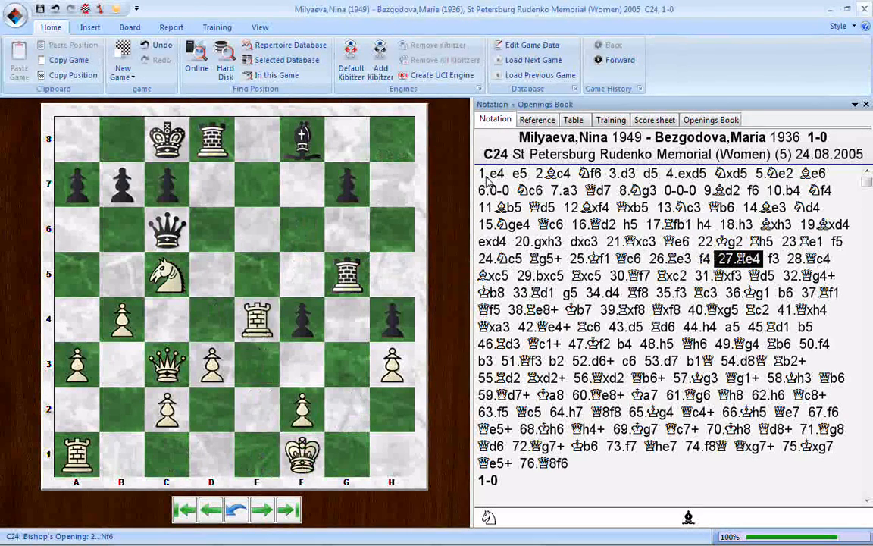
pyautogui.press('Right')
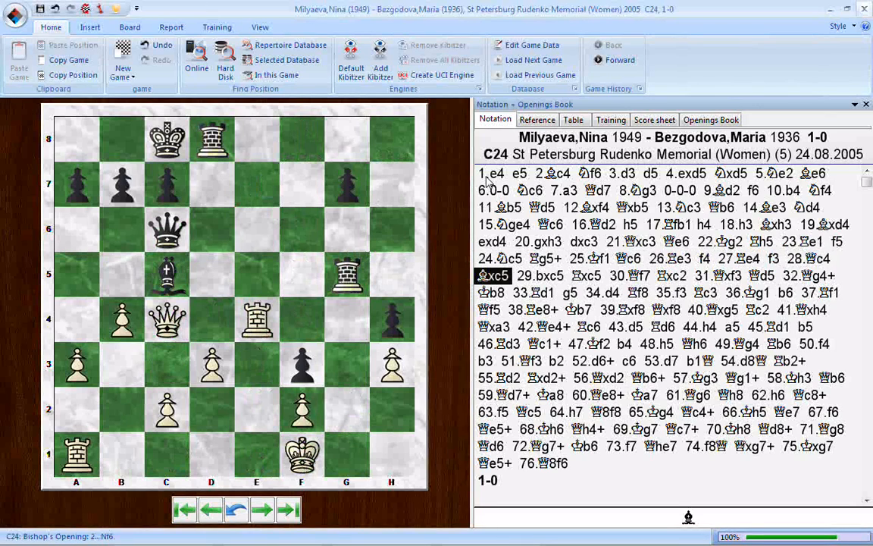
pyautogui.press('Right')
pyautogui.press('Right')
pyautogui.press('Right')
pyautogui.press('Right')
pyautogui.press('Right')
pyautogui.press('Right')
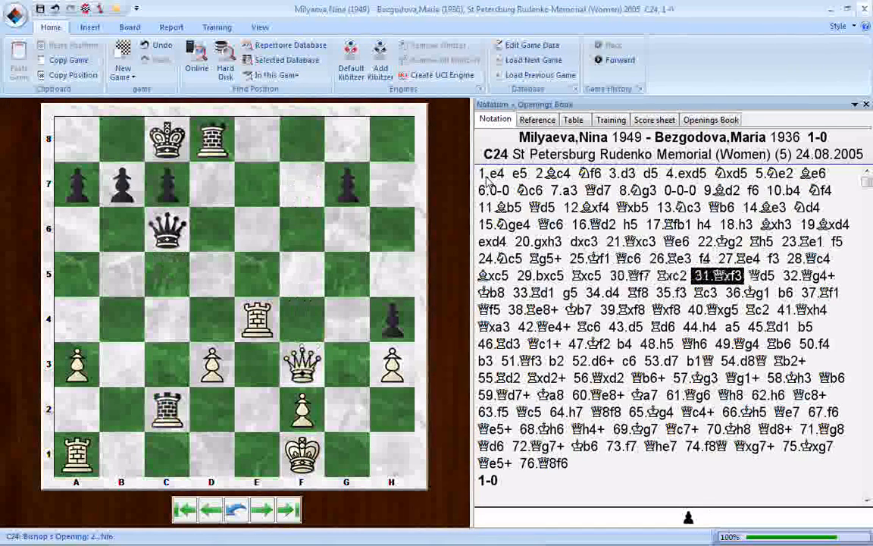
# Continue replaying the game from 31...Qd5 to 36.Kg1.
pyautogui.press('Right')
pyautogui.press('Right')
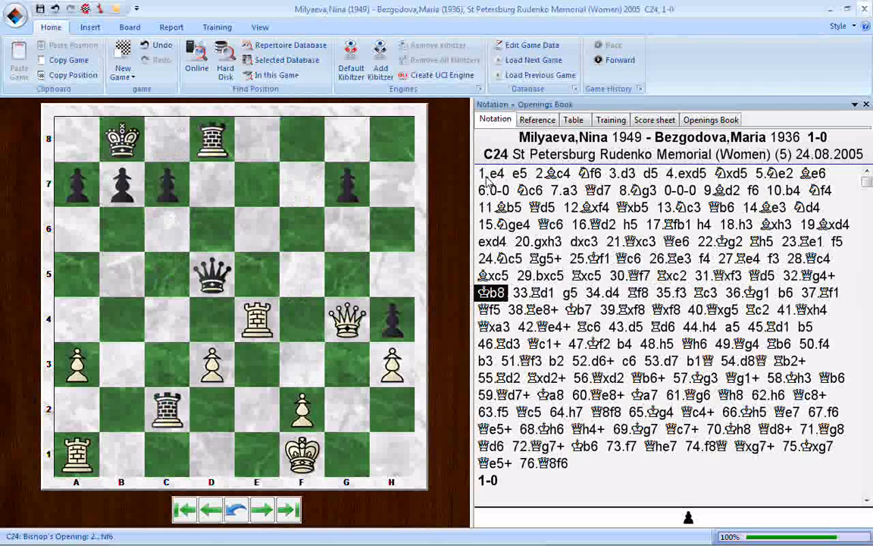
pyautogui.press('Right')
pyautogui.press('Right')
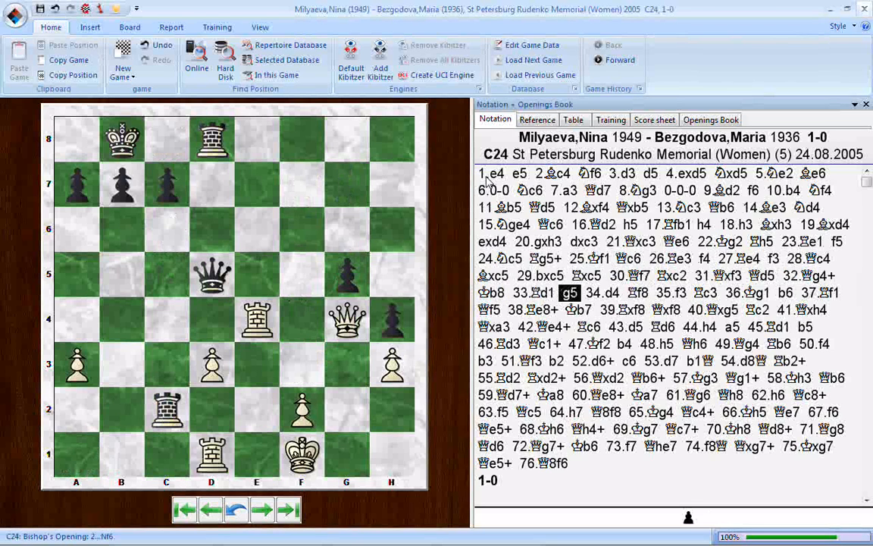
pyautogui.press('Right')
pyautogui.press('Right')
pyautogui.press('Right')
pyautogui.press('Right')
pyautogui.press('Right')
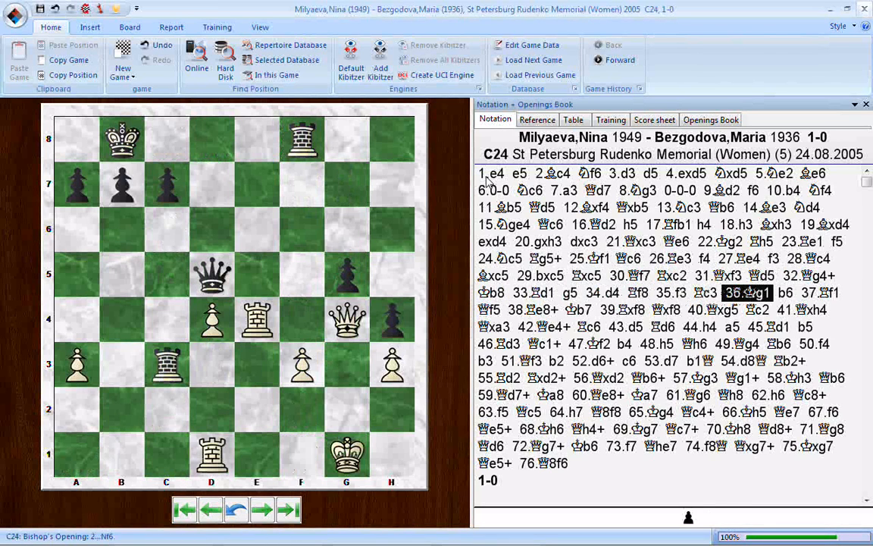
# Step back through the game to the position after 28...Bxc5.
pyautogui.press('Left')
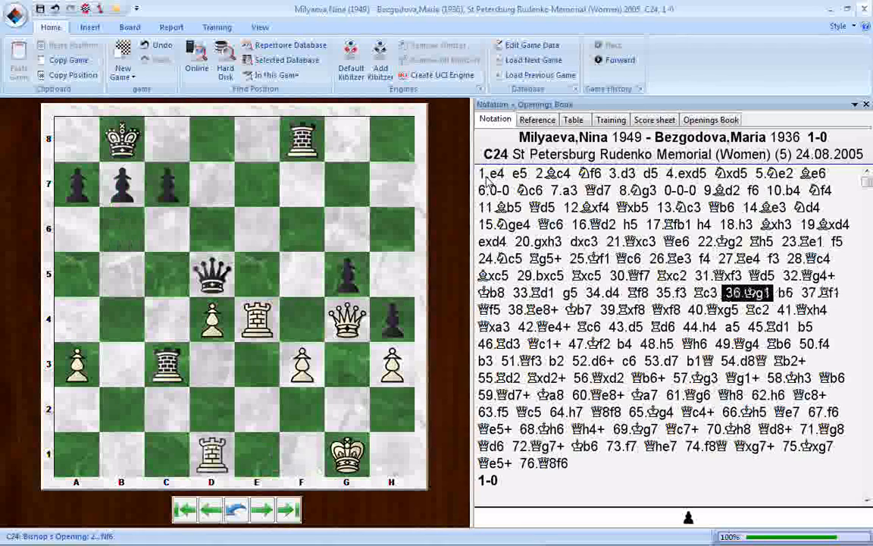
pyautogui.press('Left')
pyautogui.press('Left')
pyautogui.press('Left')
pyautogui.press('Left')
pyautogui.press('Left')
pyautogui.press('Left')
pyautogui.press('Left')
pyautogui.press('Left')
pyautogui.press('Left')
pyautogui.press('Left')
pyautogui.press('Left')
pyautogui.press('Left')
pyautogui.press('Left')
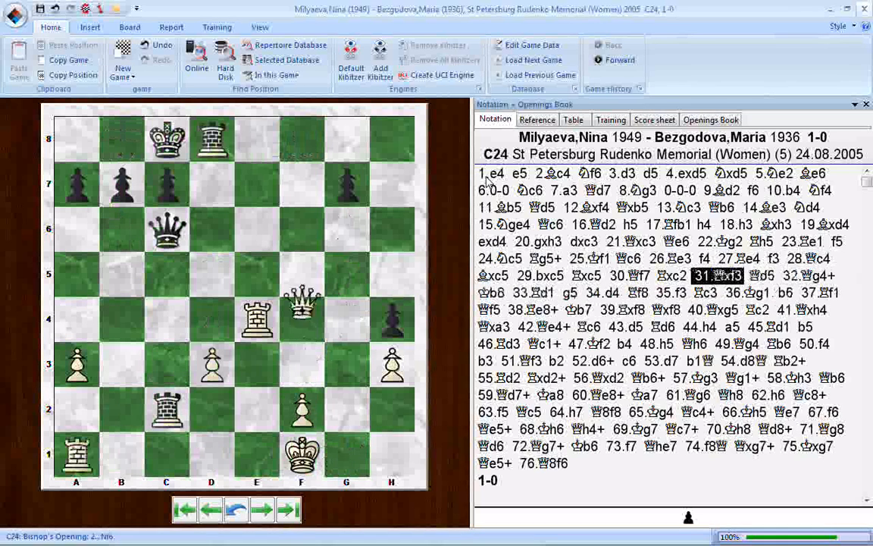
pyautogui.press('Right')
pyautogui.press('Right')
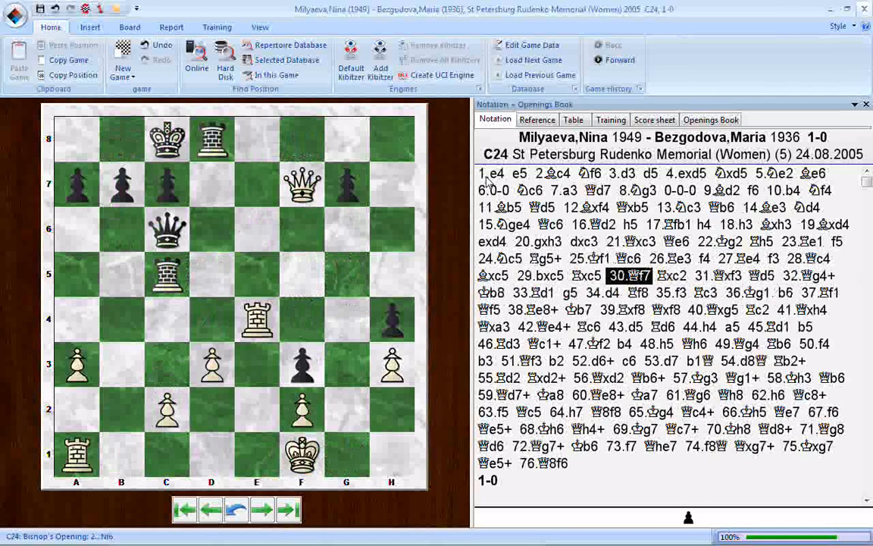
pyautogui.press('Right')
pyautogui.press('Left')
pyautogui.press('Left')
pyautogui.press('Left')
pyautogui.press('Left')
pyautogui.press('Left')
pyautogui.press('Right')
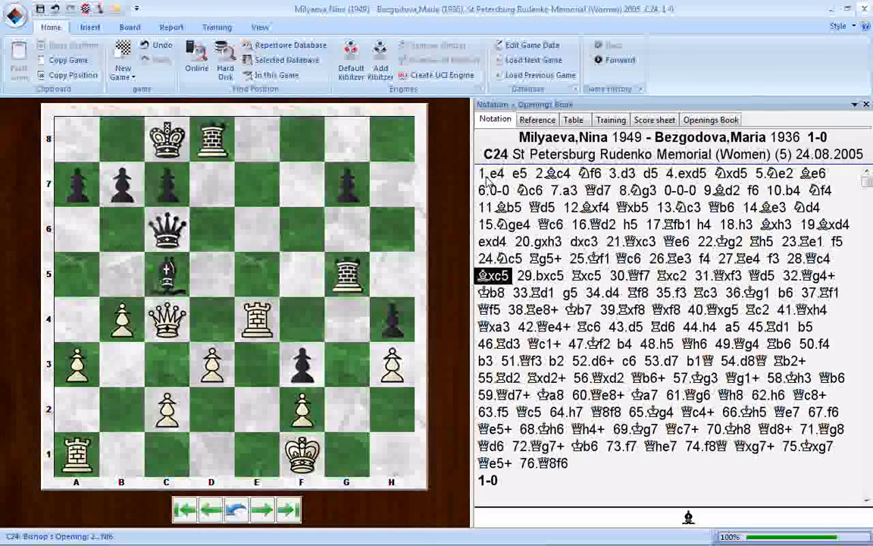
# Replay the exchange sequence again from 29.bxc5 to 32...Kb8.
pyautogui.press('Right')
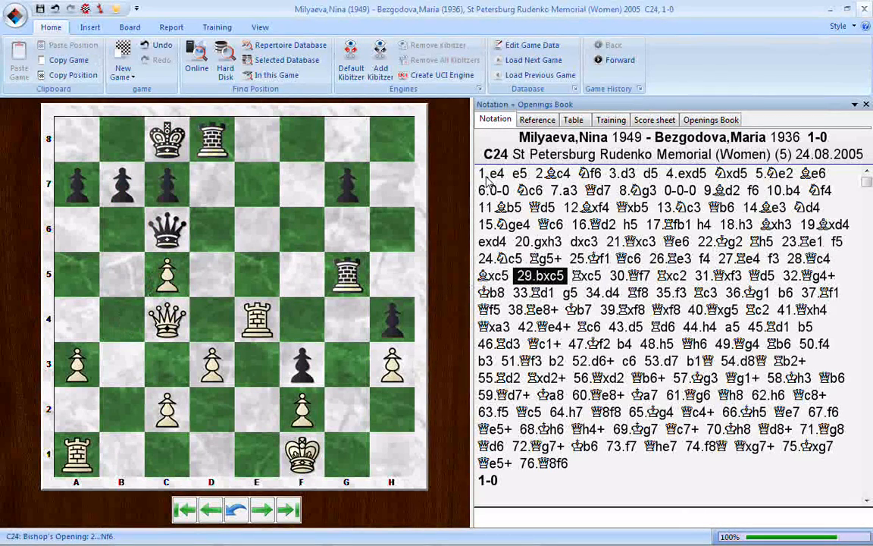
pyautogui.press('Right')
pyautogui.press('Right')
pyautogui.press('Right')
pyautogui.press('Right')
pyautogui.press('Right')
pyautogui.press('Right')
pyautogui.press('Right')
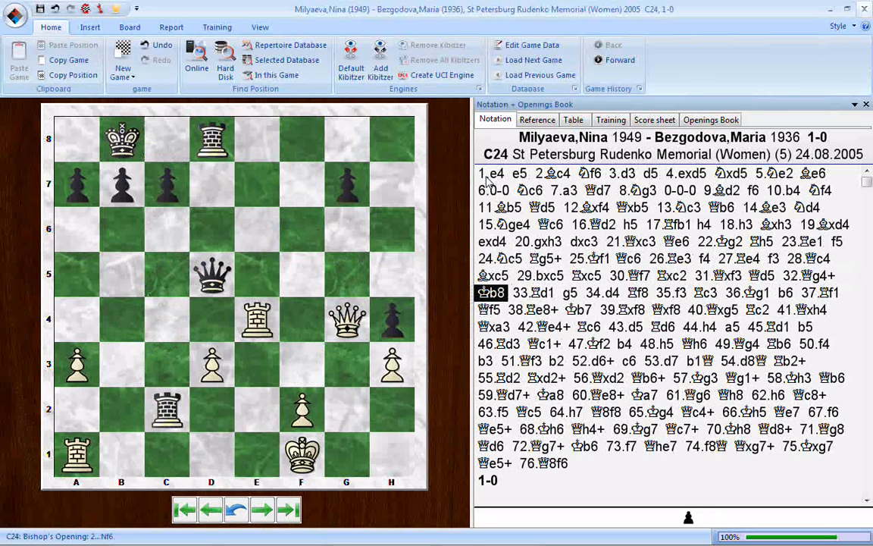
# Continue replaying the game from 33.Rd1 to 38...Kb7.
pyautogui.press('Right')
pyautogui.press('Right')
pyautogui.press('Right')
pyautogui.press('Right')
pyautogui.press('Right')
pyautogui.press('Right')
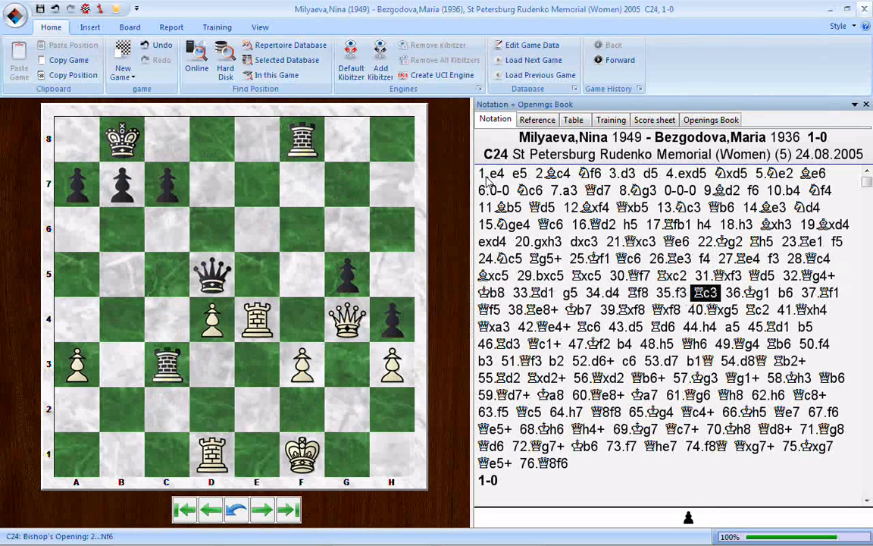
pyautogui.press('Right')
pyautogui.press('Right')
pyautogui.press('Right')
pyautogui.press('Right')
pyautogui.press('Right')
pyautogui.press('Right')
pyautogui.press('Right')
pyautogui.press('Right')
pyautogui.press('Right')
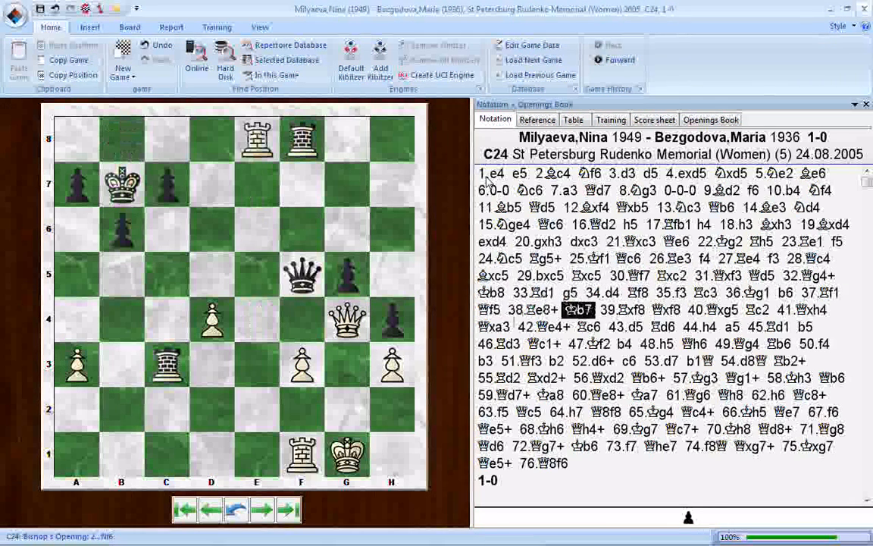
# Replay the rook exchange and pawn captures from 39.Rxf8 to 41...Qxa3.
pyautogui.press('Right')
pyautogui.press('Right')
pyautogui.press('Right')
pyautogui.press('Right')
pyautogui.press('Right')
pyautogui.press('Right')
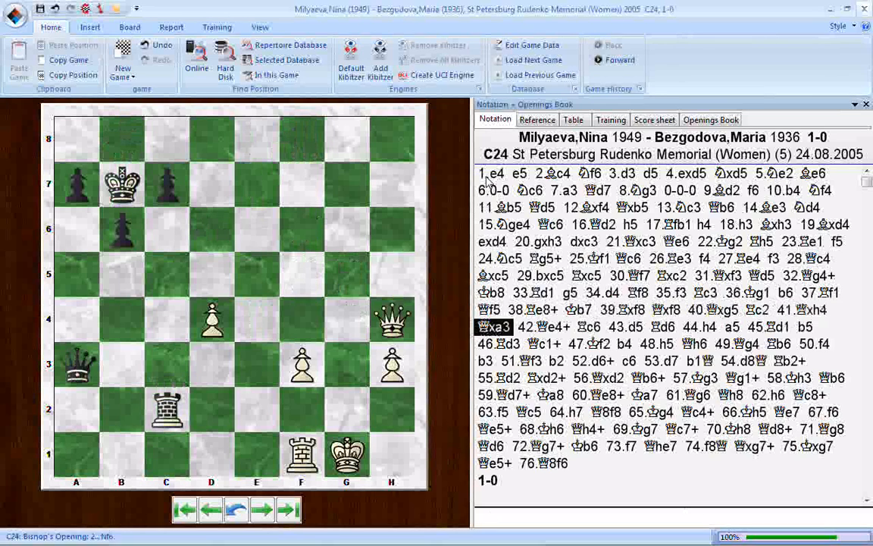
# Continue replaying the game from 42.Qe4+ to 47...b4.
pyautogui.press('Right')
pyautogui.press('Right')
pyautogui.press('Right')
pyautogui.press('Right')
pyautogui.press('Right')
pyautogui.press('Right')
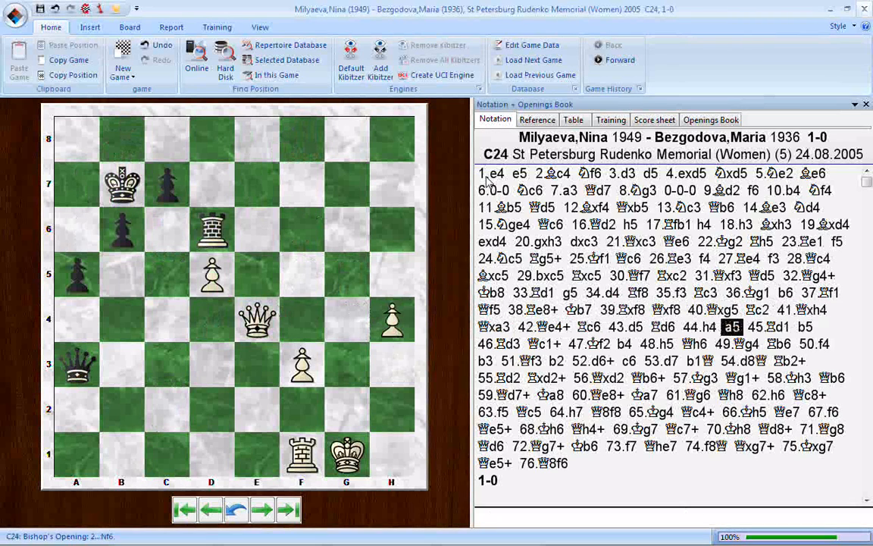
pyautogui.press('Right')
pyautogui.press('Right')
pyautogui.press('Right')
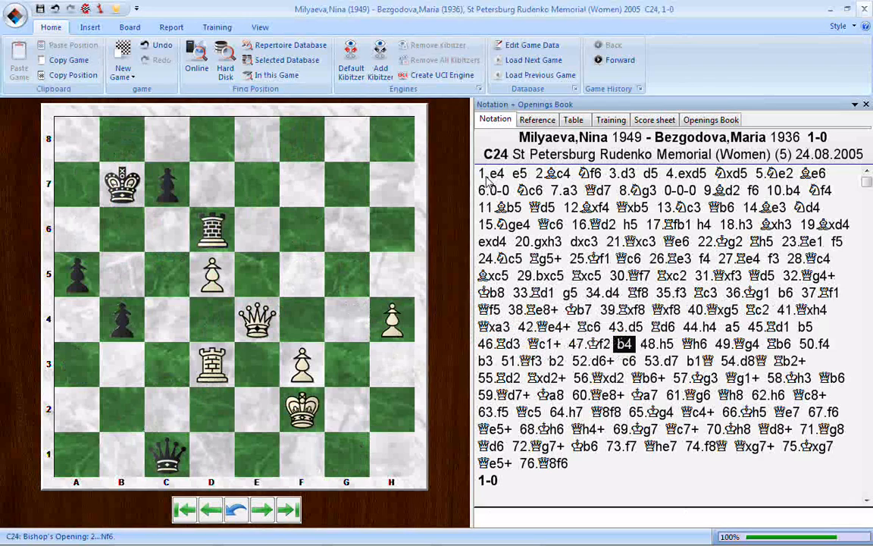
# Replay the pawn advances and queen moves from 48.h5 to 50...b3.
pyautogui.press('Right')
pyautogui.press('Right')
pyautogui.press('Right')
pyautogui.press('Right')
pyautogui.press('Right')
pyautogui.press('Right')
pyautogui.press('Right')
pyautogui.press('Right')
pyautogui.press('Right')
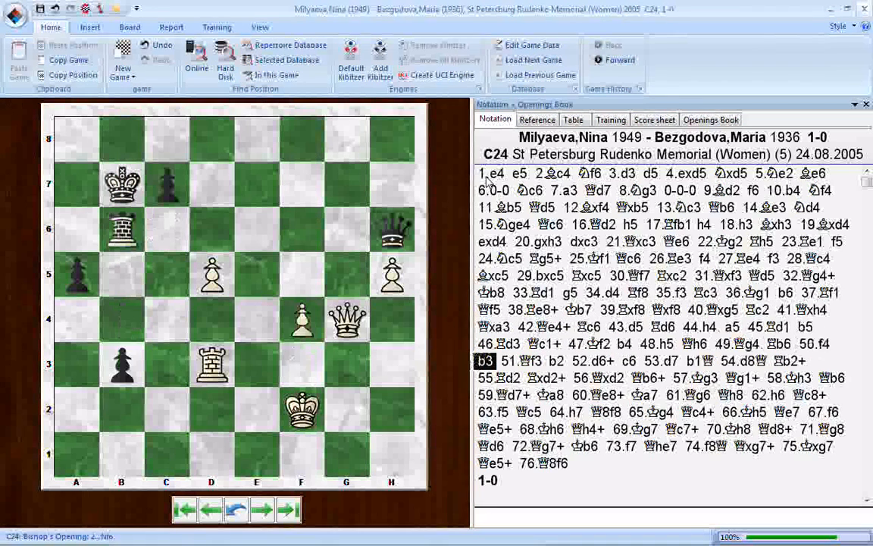
# Replay the moves from 51.Qf3 through both pawn promotions to 55...Rxd2+.
pyautogui.press('Right')
pyautogui.press('Right')
pyautogui.press('Right')
pyautogui.press('Right')
pyautogui.press('Right')
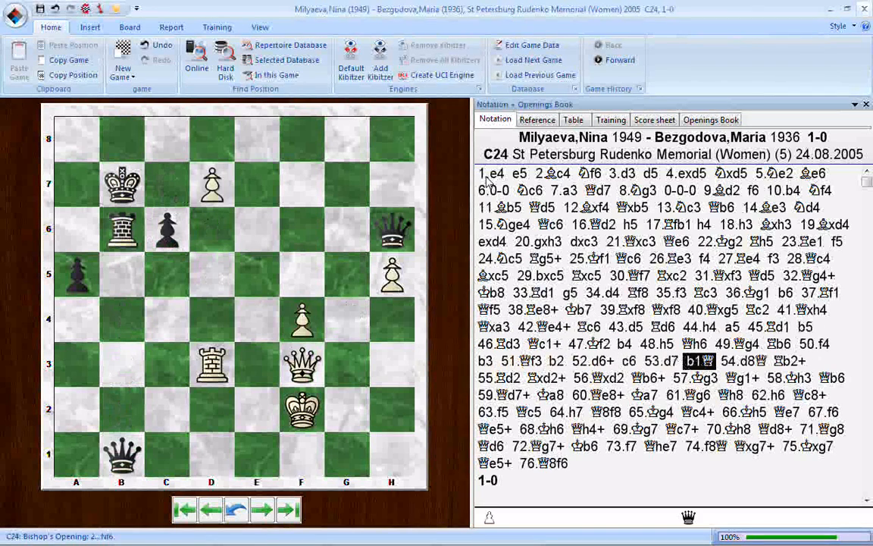
pyautogui.press('Right')
pyautogui.press('Right')
pyautogui.press('Right')
pyautogui.press('Right')
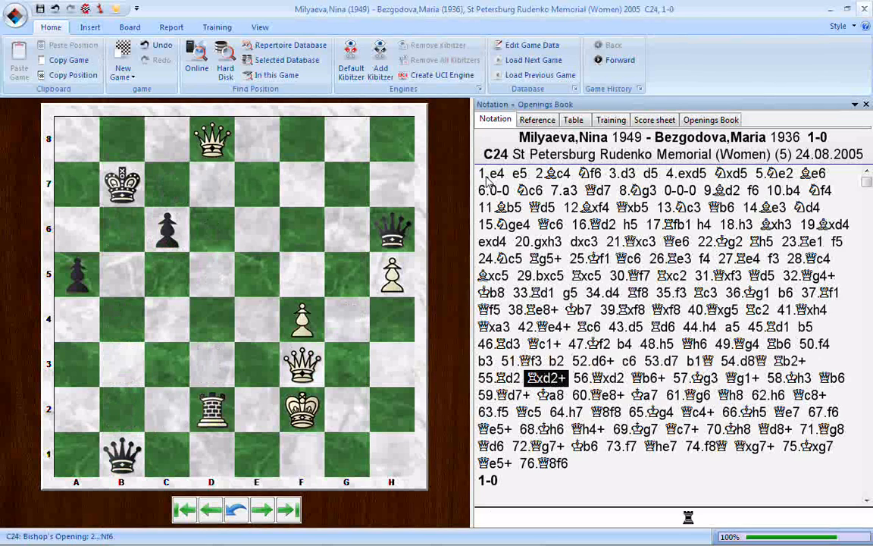
# Continue through the queen ending from 56.Qxd2 to 62.h6.
pyautogui.press('Right')
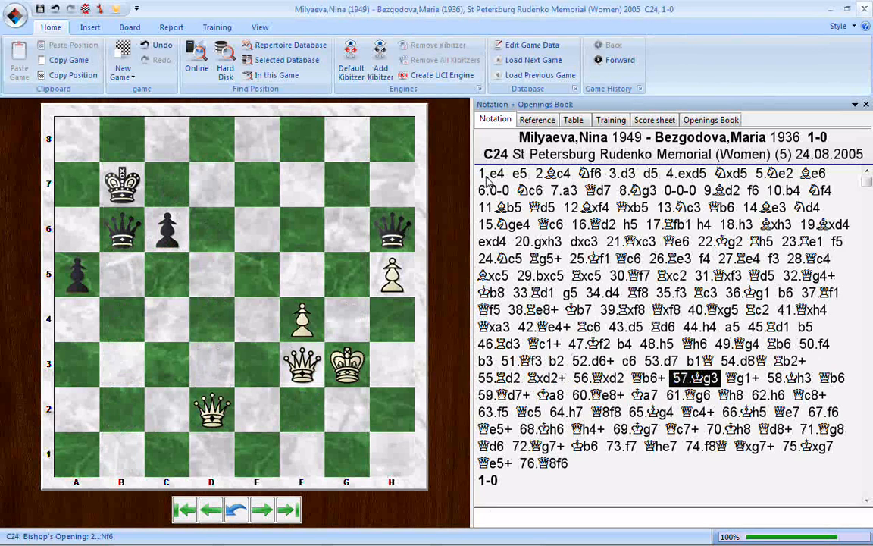
pyautogui.press('Right')
pyautogui.press('Right')
pyautogui.press('Right')
pyautogui.press('Right')
pyautogui.press('Right')
pyautogui.press('Right')
pyautogui.press('Right')
pyautogui.press('Right')
pyautogui.press('Right')
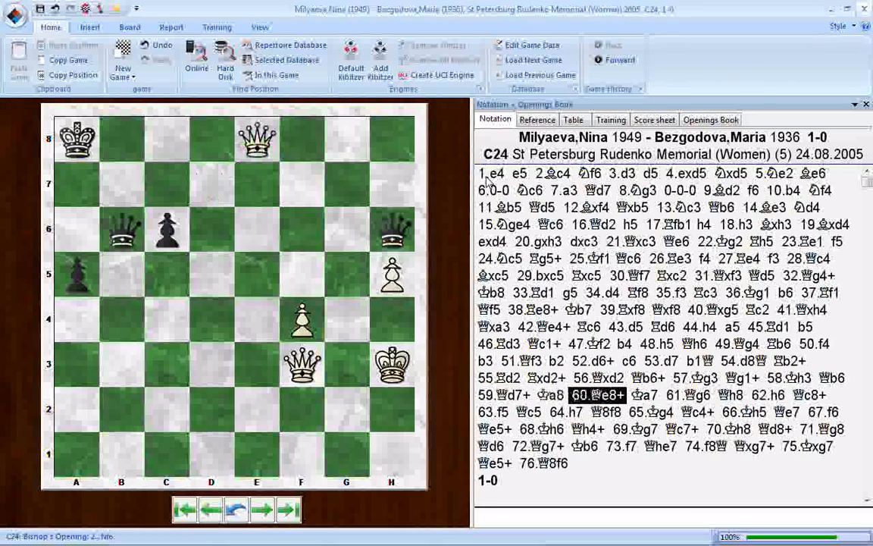
pyautogui.press('Right')
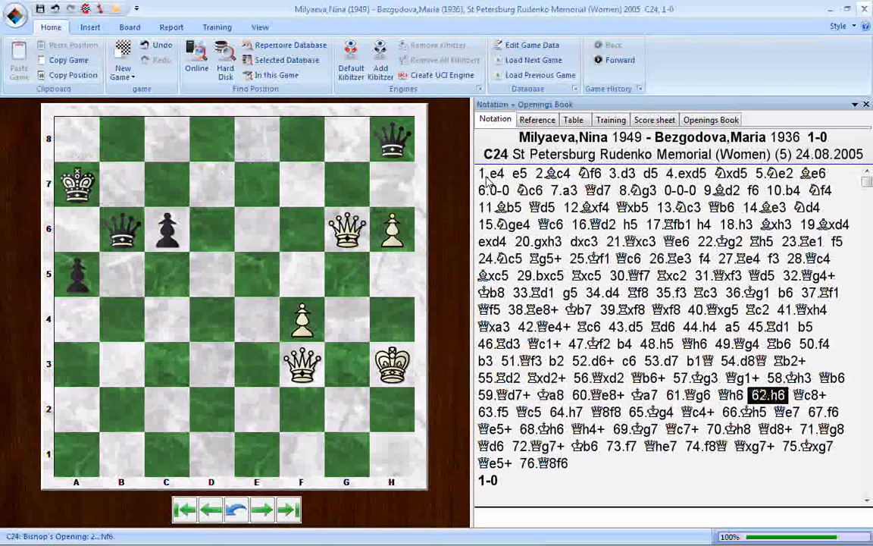
# Replay the queen ending from 62...Qc8+ through the king's advance to 68.Kh6.
pyautogui.press('Right')
pyautogui.press('Right')
pyautogui.press('Right')
pyautogui.press('Right')
pyautogui.press('Right')
pyautogui.press('Right')
pyautogui.press('Right')
pyautogui.press('Right')
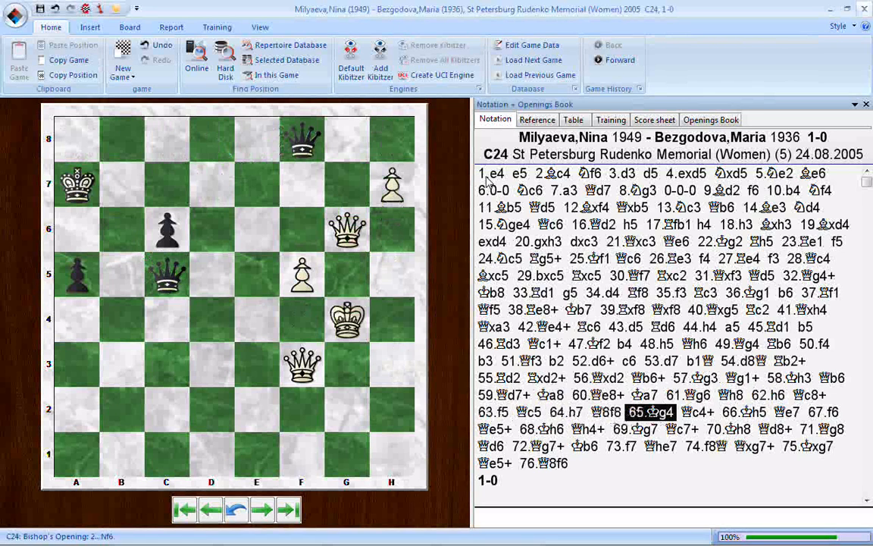
pyautogui.press('Right')
pyautogui.press('Right')
pyautogui.press('Right')
pyautogui.press('Right')
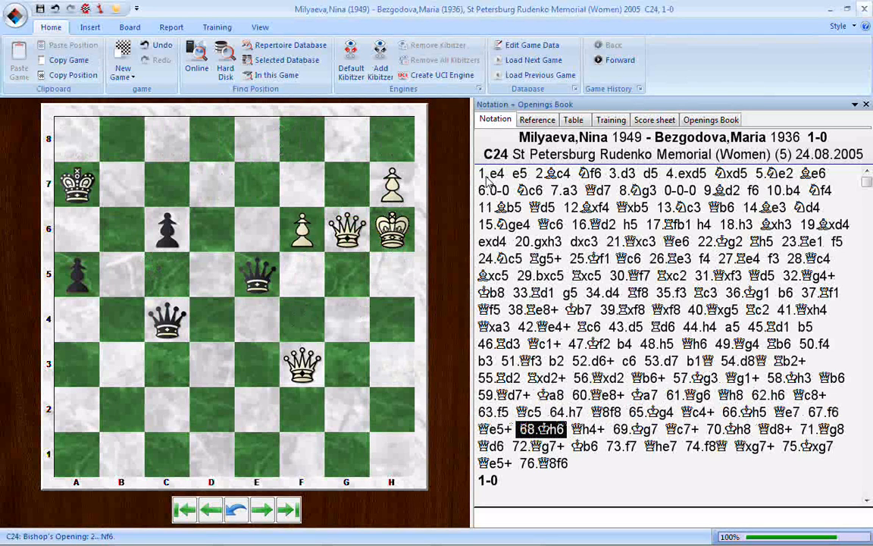
# Continue the queen ending from 68...Qh4+ to the pawn advance 73.f7.
pyautogui.press('Right')
pyautogui.press('Right')
pyautogui.press('Right')
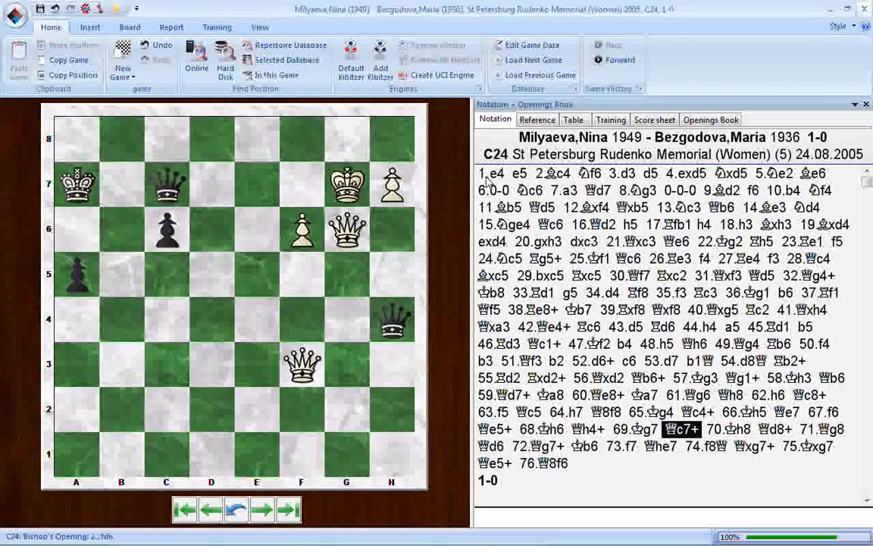
pyautogui.press('Right')
pyautogui.press('Right')
pyautogui.press('Right')
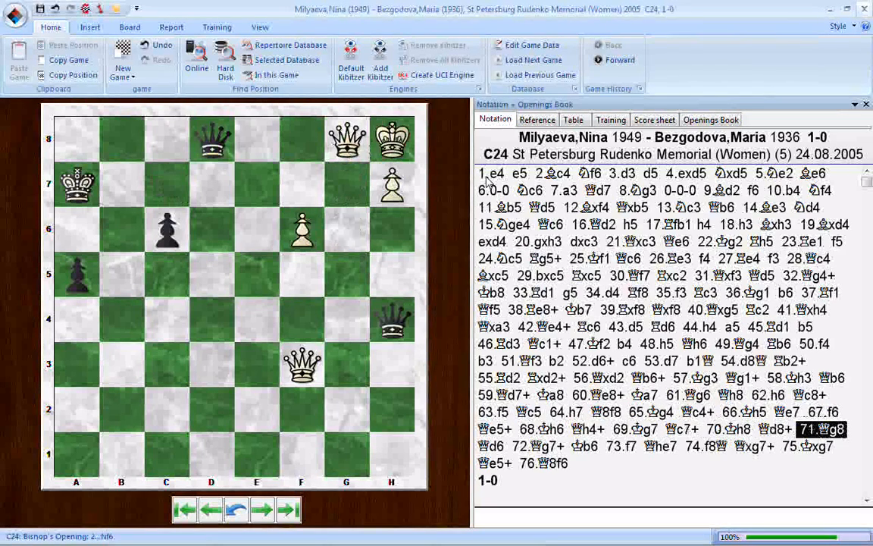
pyautogui.press('Right')
pyautogui.press('Right')
pyautogui.press('Right')
pyautogui.press('Right')
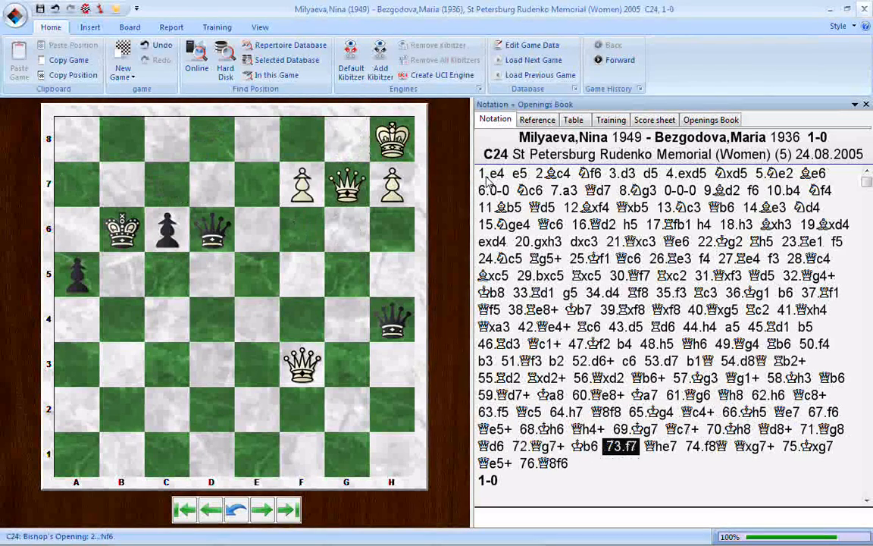
# Play through the final moves from 73...Qhe7, including the promotion 74.f8Q, to 76.Q8f6.
pyautogui.press('Right')
pyautogui.press('Right')
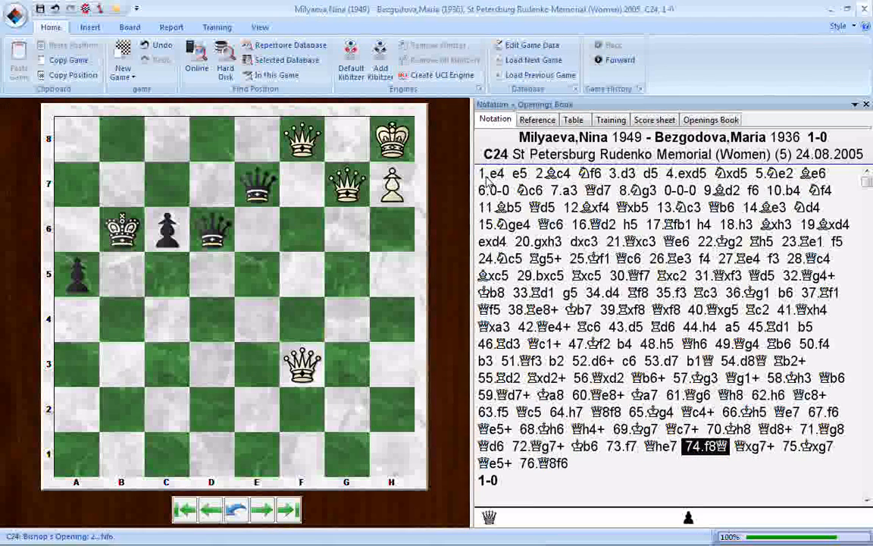
pyautogui.press('Right')
pyautogui.press('Right')
pyautogui.press('Right')
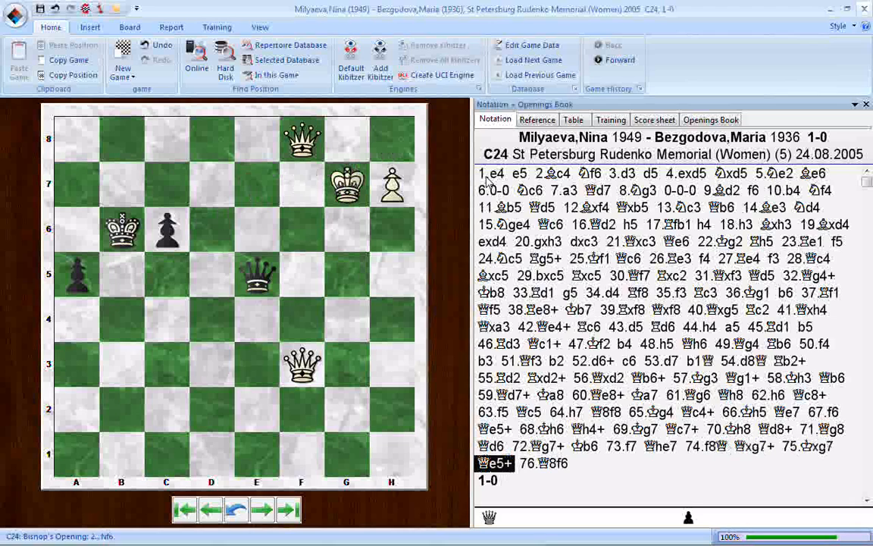
pyautogui.press('Right')
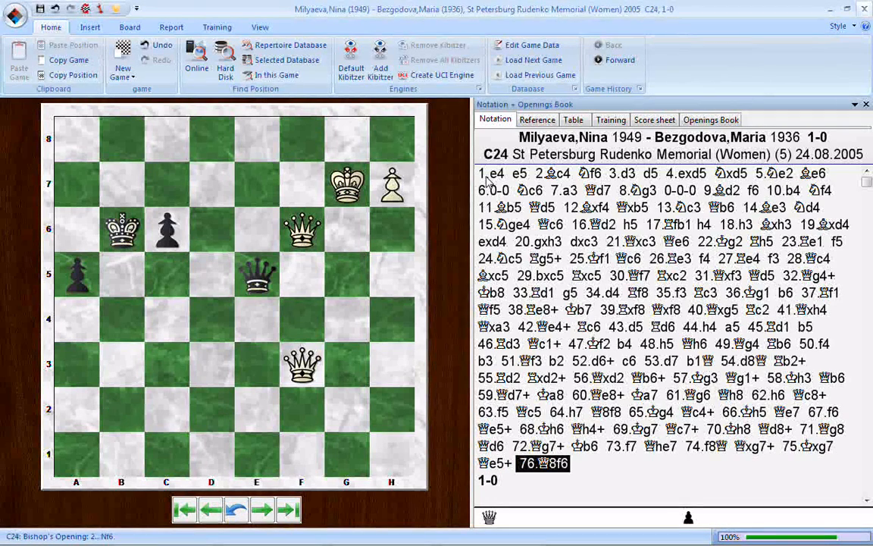
# Close the 2005 game and select the 1992 game in the search results.
pyautogui.click(865, 9)
pyautogui.click(673, 151)
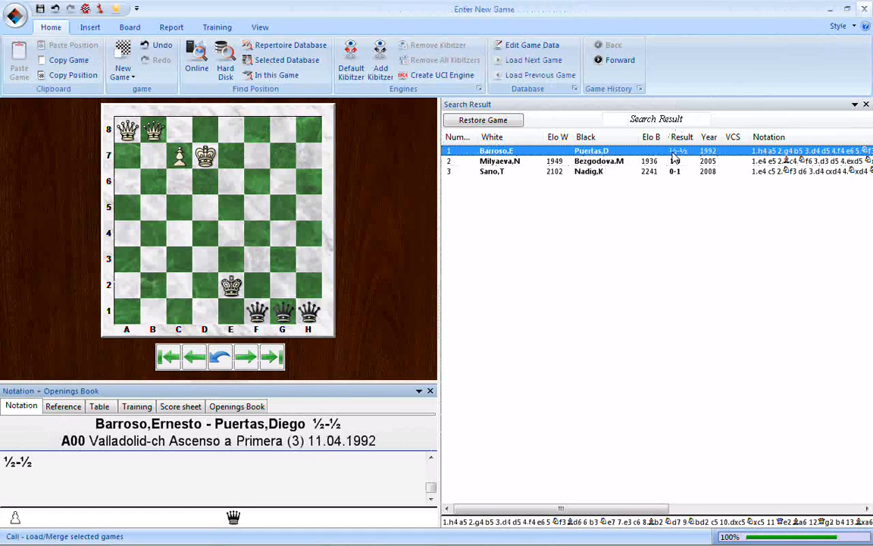
# Open the selected 1992 game and replay it from the starting position through 2...b5.
pyautogui.doubleClick(673, 156)
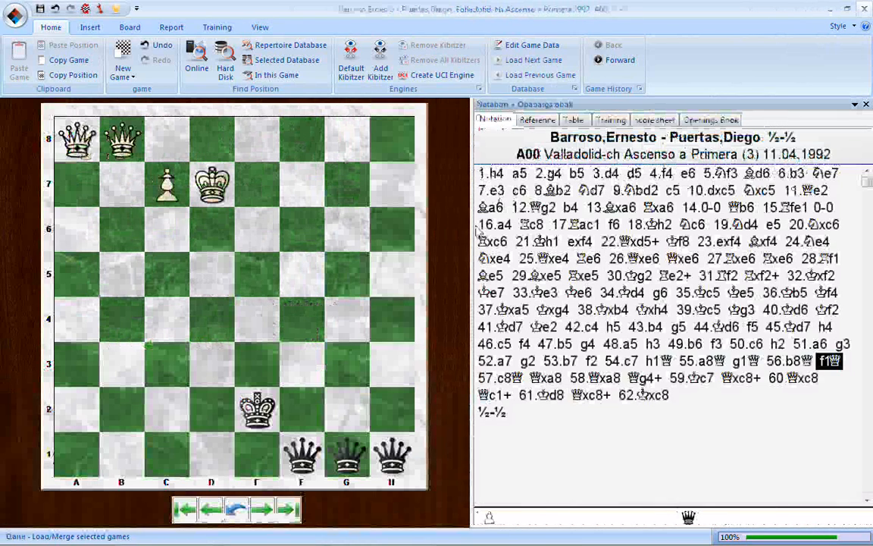
pyautogui.click(489, 176)
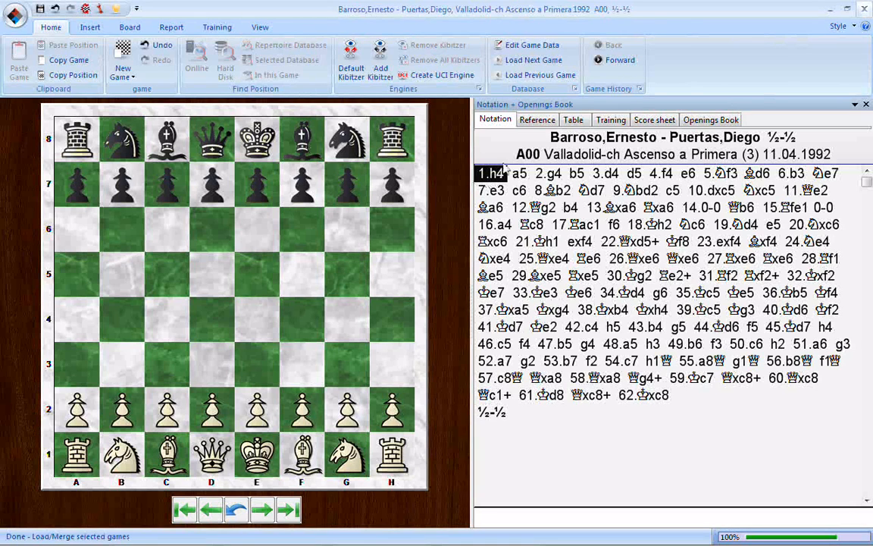
pyautogui.press('Right')
pyautogui.press('Right')
pyautogui.press('Right')
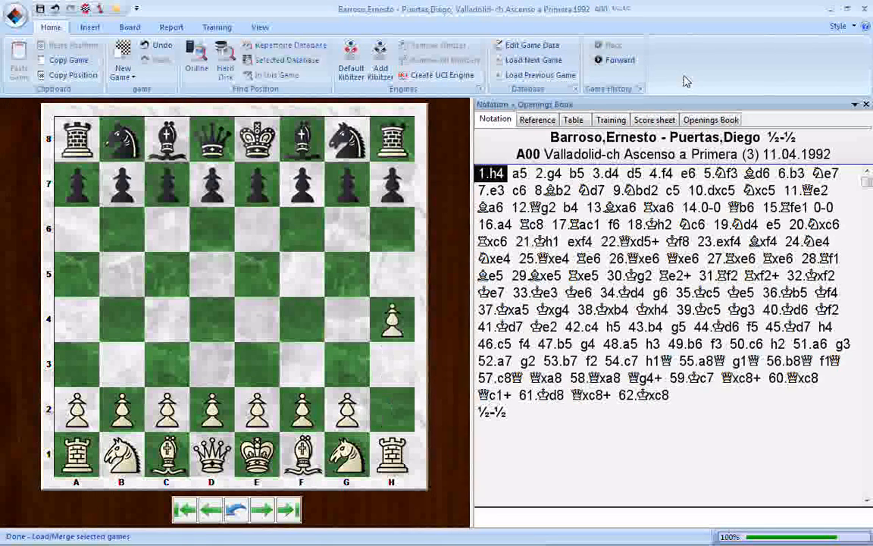
pyautogui.press('Right')
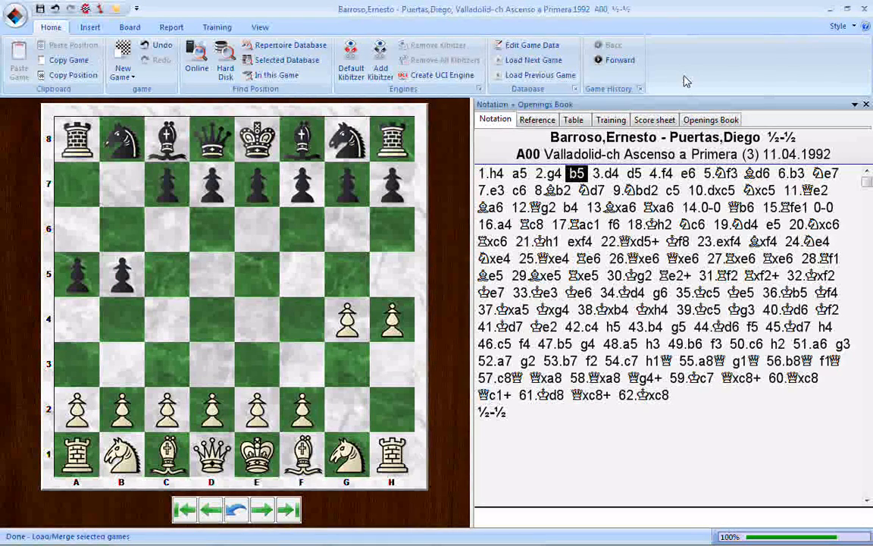
# Continue replaying the opening from 3.d4 to 6.b3.
pyautogui.press('Right')
pyautogui.press('Right')
pyautogui.press('Right')
pyautogui.press('Right')
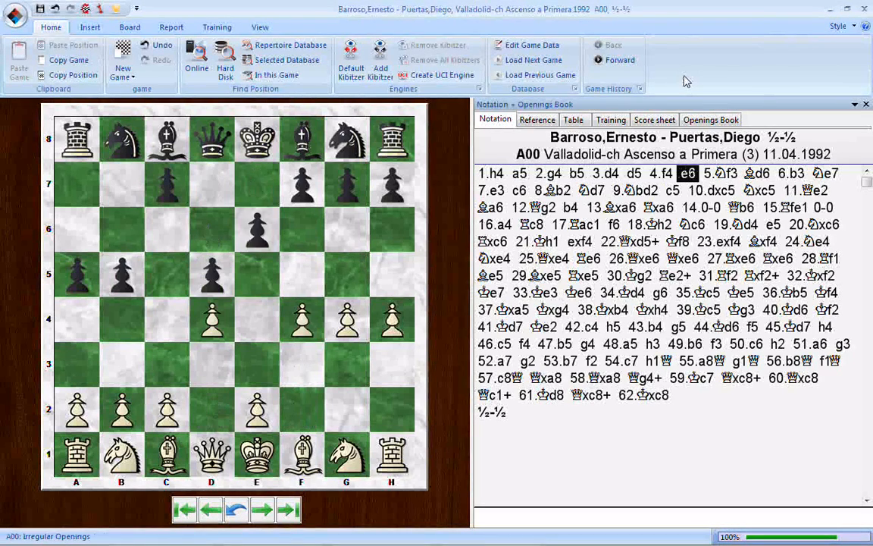
pyautogui.press('Right')
pyautogui.press('Right')
pyautogui.press('Right')
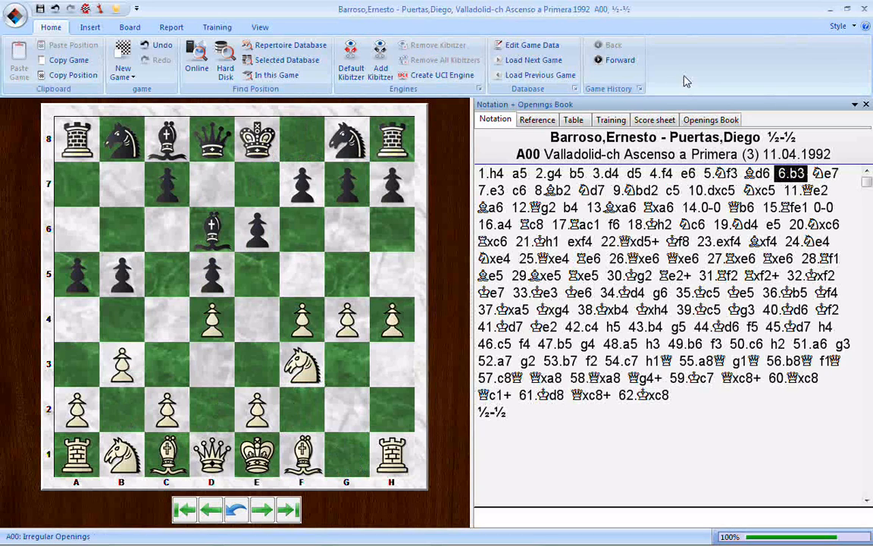
# Play through the moves from 6...Ne7 to 11.Qe2.
pyautogui.press('Right')
pyautogui.press('Right')
pyautogui.press('Right')
pyautogui.press('Right')
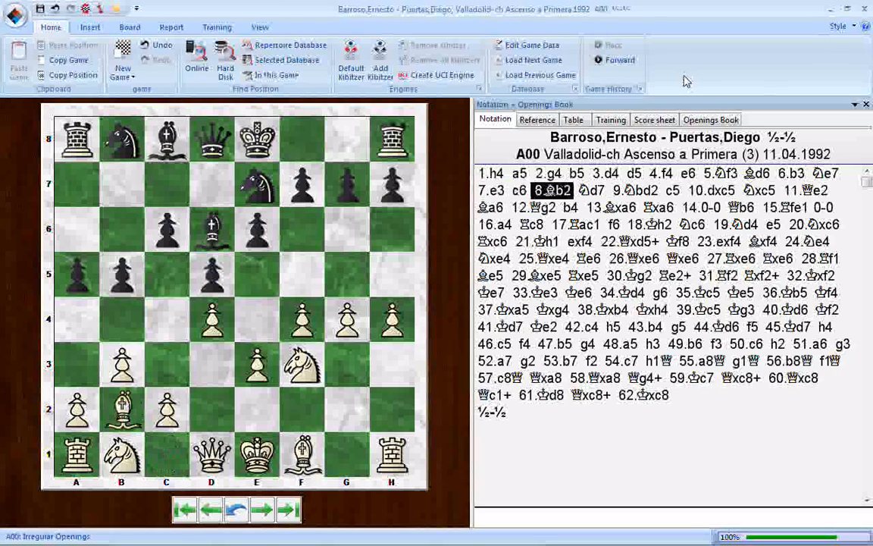
pyautogui.press('Right')
pyautogui.press('Right')
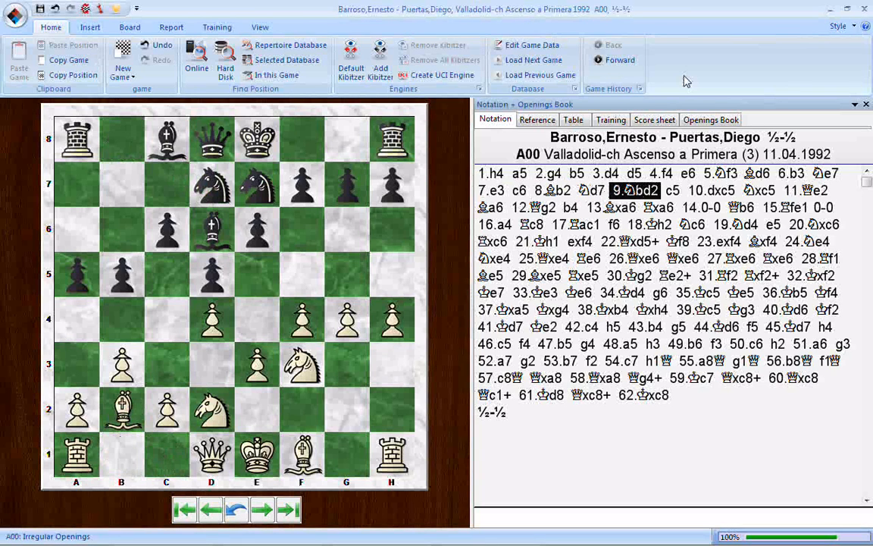
pyautogui.press('Right')
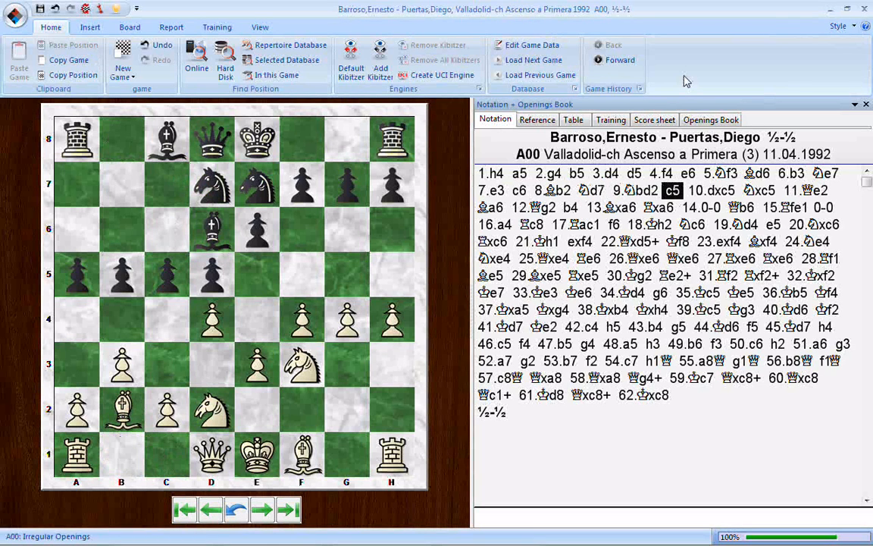
pyautogui.press('Right')
pyautogui.press('Right')
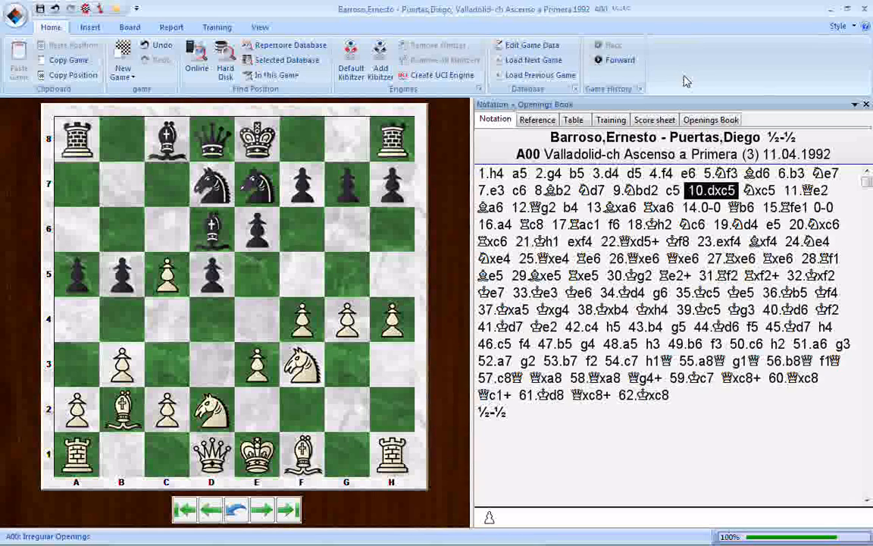
pyautogui.press('Right')
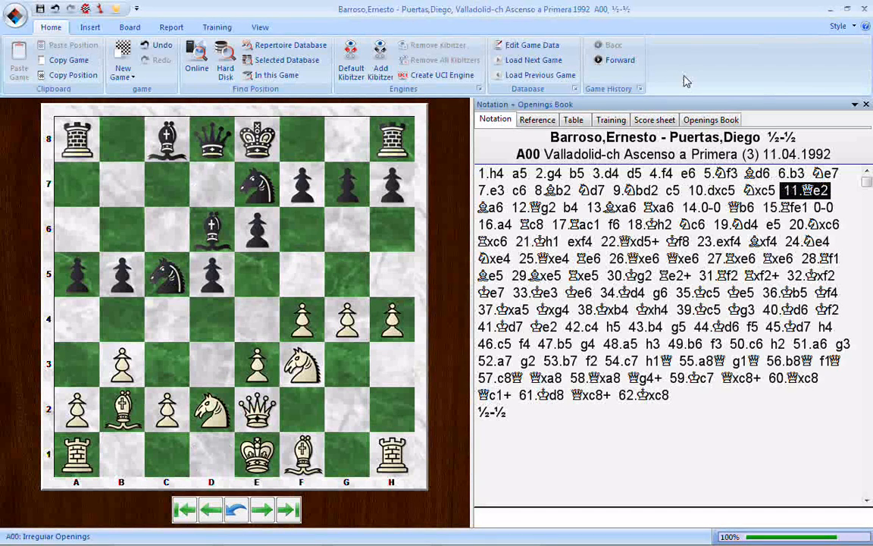
# Step back through the opening from 11.Qe2 to the position after 4.f4.
pyautogui.press('Left')
pyautogui.press('Left')
pyautogui.press('Left')
pyautogui.press('Left')
pyautogui.press('Left')
pyautogui.press('Left')
pyautogui.press('Left')
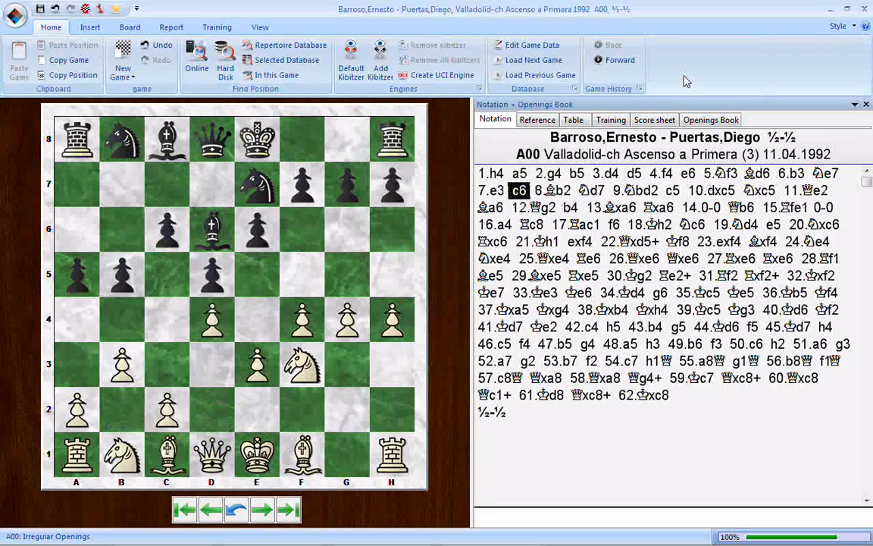
pyautogui.press('Left')
pyautogui.press('Left')
pyautogui.press('Left')
pyautogui.press('Left')
pyautogui.press('Left')
pyautogui.press('Left')
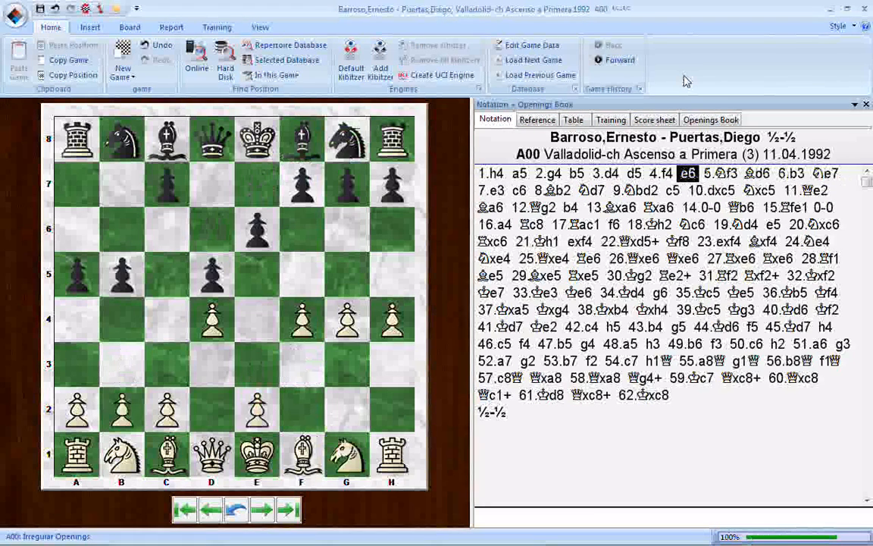
pyautogui.press('Left')
pyautogui.press('Left')
pyautogui.press('Right')
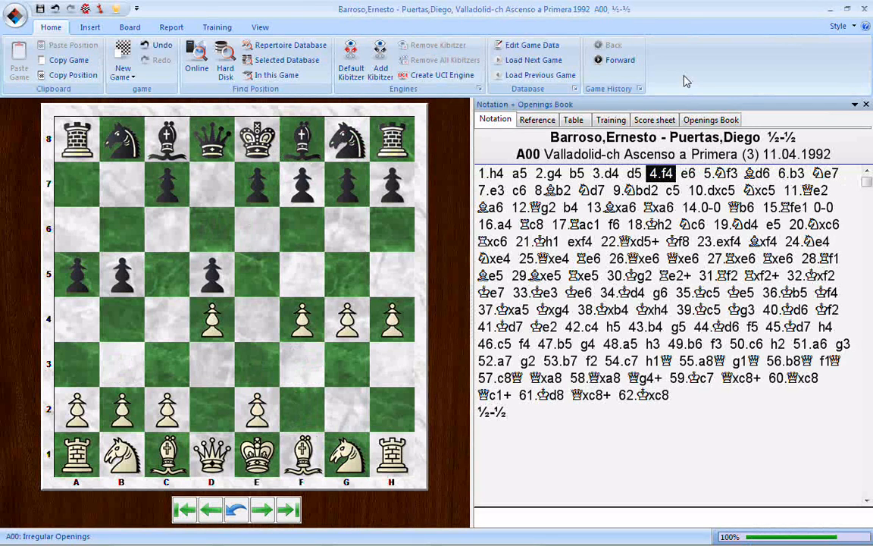
# Take the board back from 4.f4 to the game's starting position.
pyautogui.press('Left')
pyautogui.press('Left')
pyautogui.press('Left')
pyautogui.press('Left')
pyautogui.press('Left')
pyautogui.press('Left')
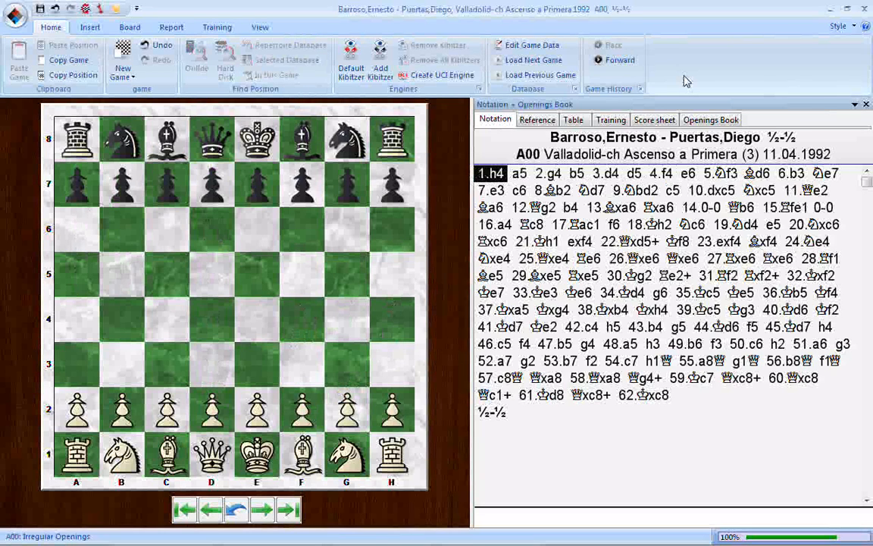
# Replay the opening again from 1.h4 to 4.f4.
pyautogui.press('Right')
pyautogui.press('Right')
pyautogui.press('Right')
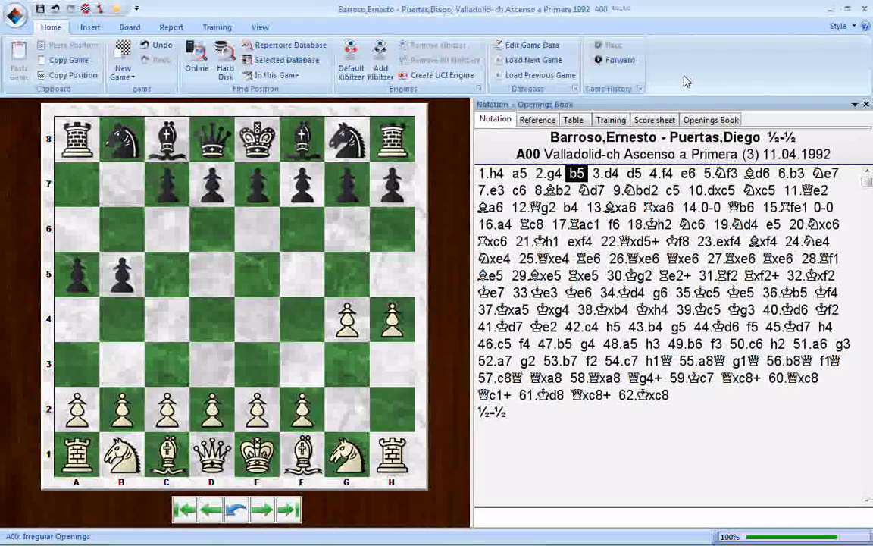
pyautogui.press('Right')
pyautogui.press('Right')
pyautogui.press('Right')
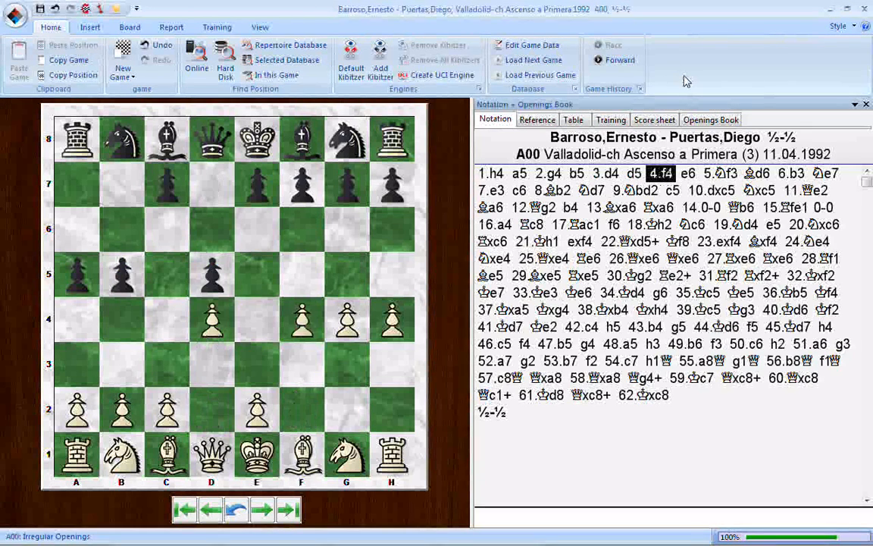